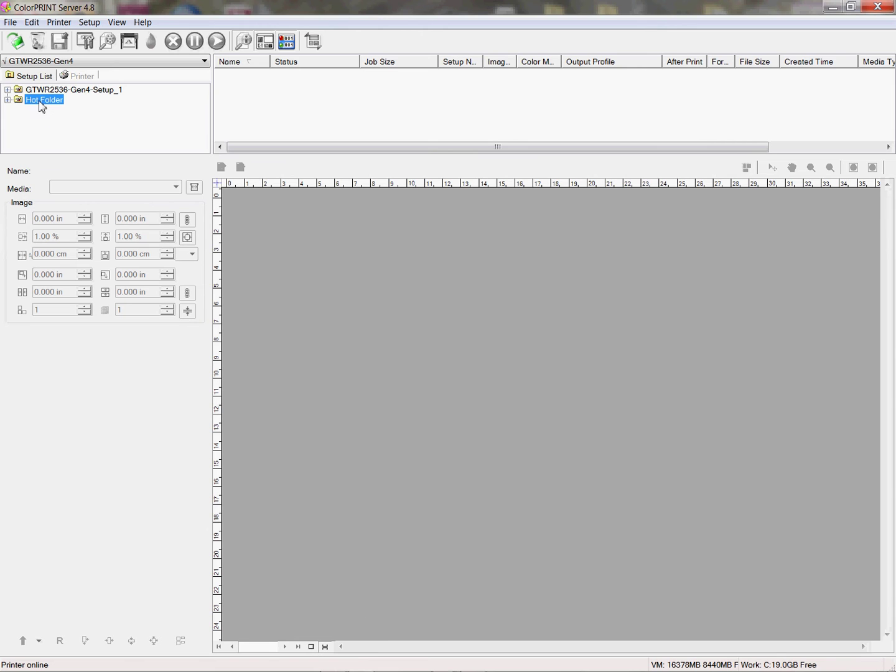
- Open the Hot Folder setup's properties and show its Adjust curves
left_click(42, 91)
left_click(48, 102)
right_click(47, 102)
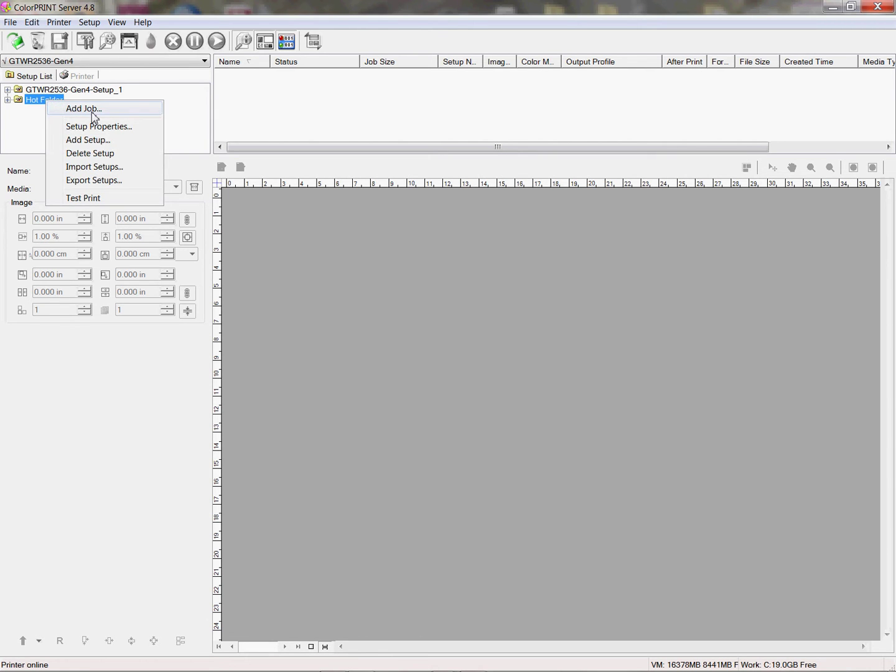
left_click(42, 102)
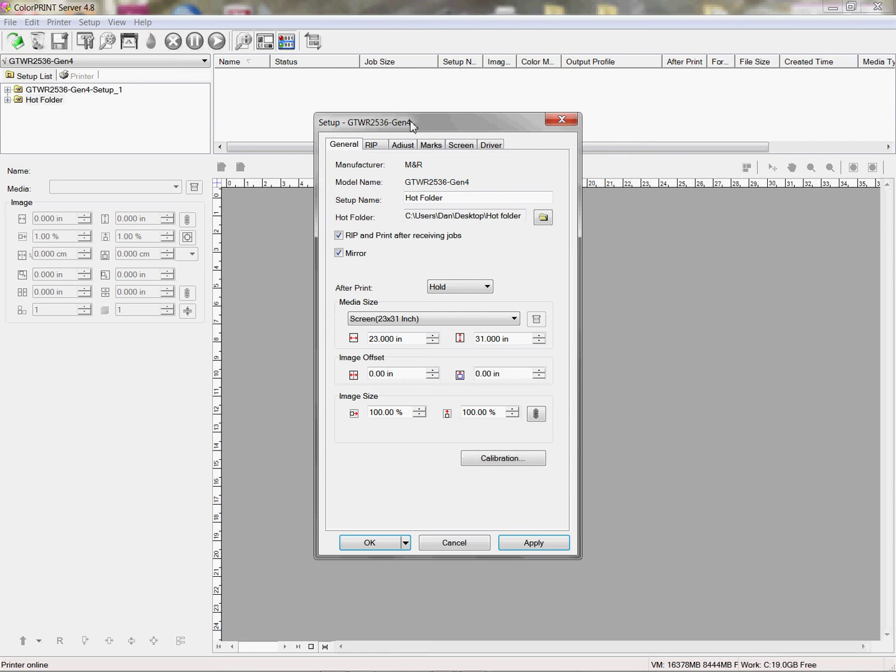
left_click_drag(451, 125, 389, 106)
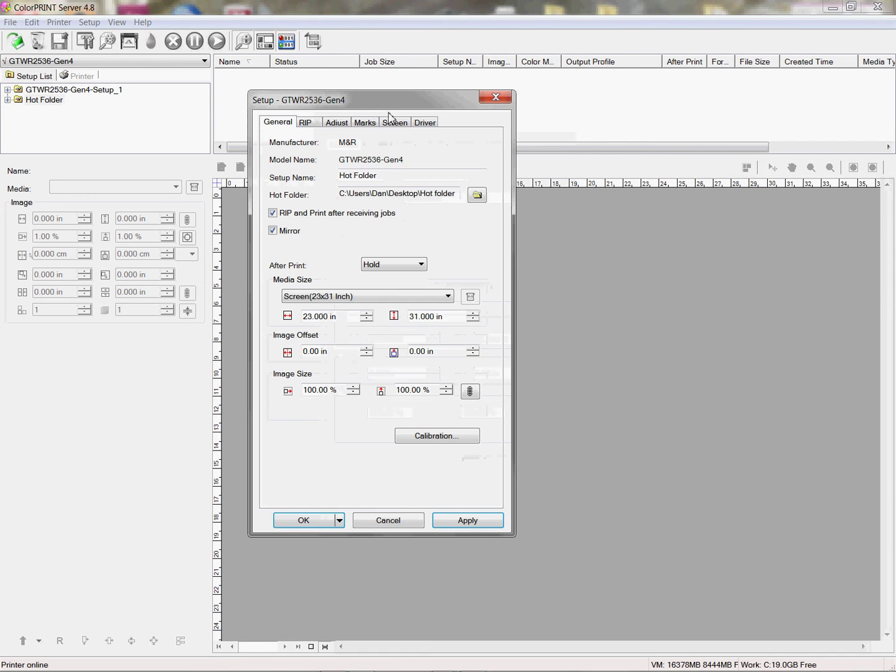
left_click(338, 124)
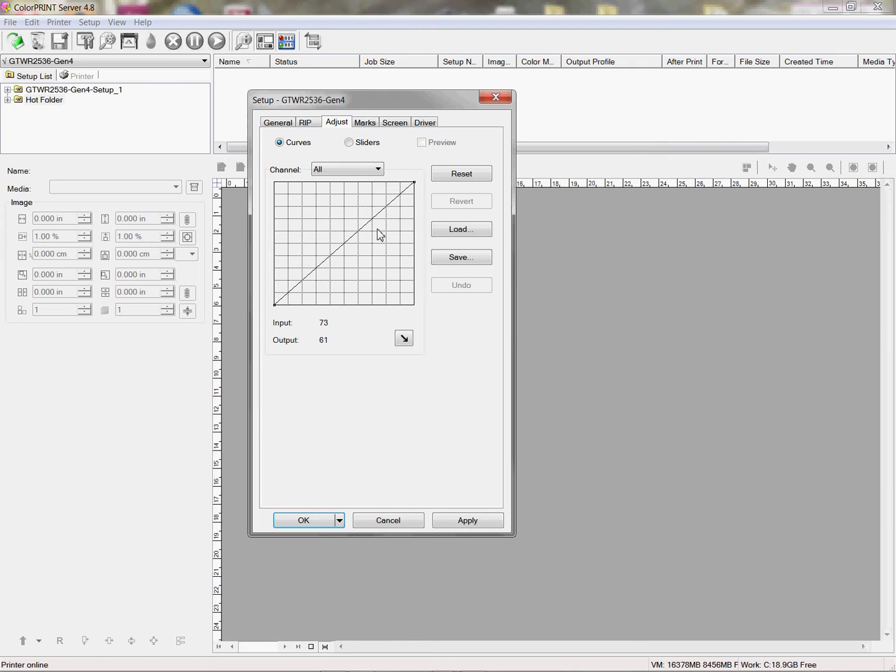
- Reset the curve for all channels and add one point with Input 80 and Output 60
left_click_drag(372, 232, 387, 231)
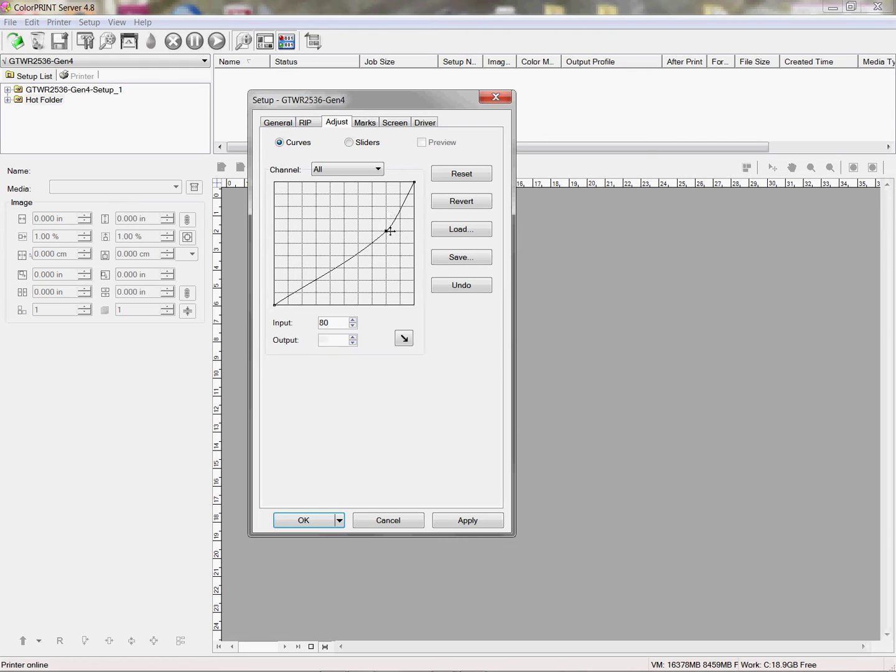
left_click(433, 172)
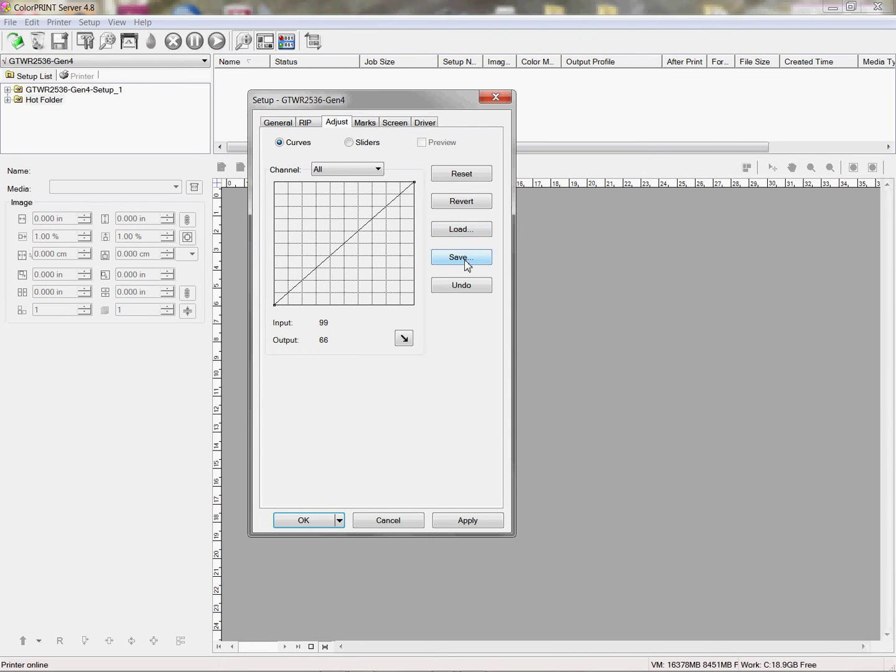
left_click(362, 229)
left_click_drag(362, 229, 387, 228)
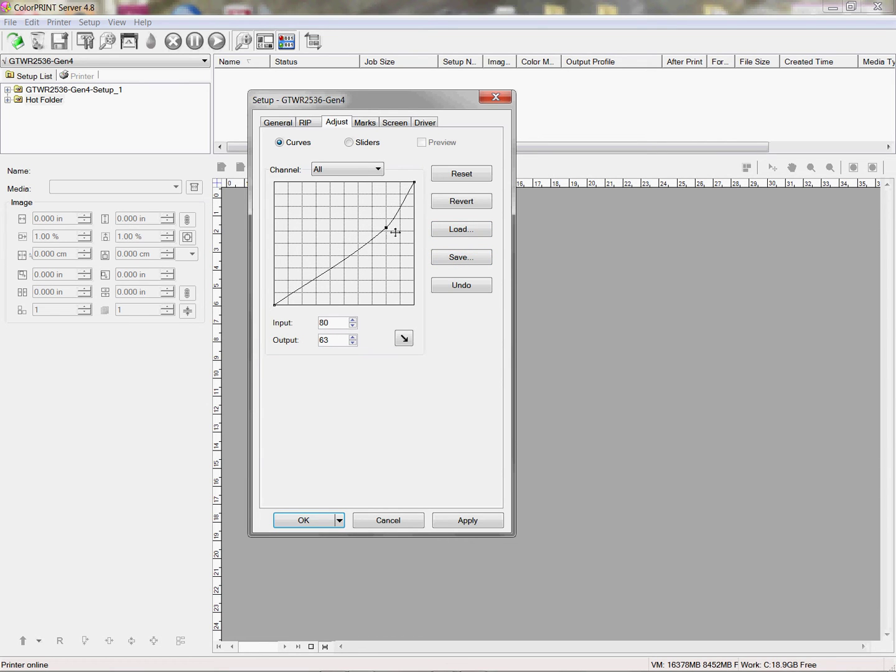
double_click(321, 340)
type("60")
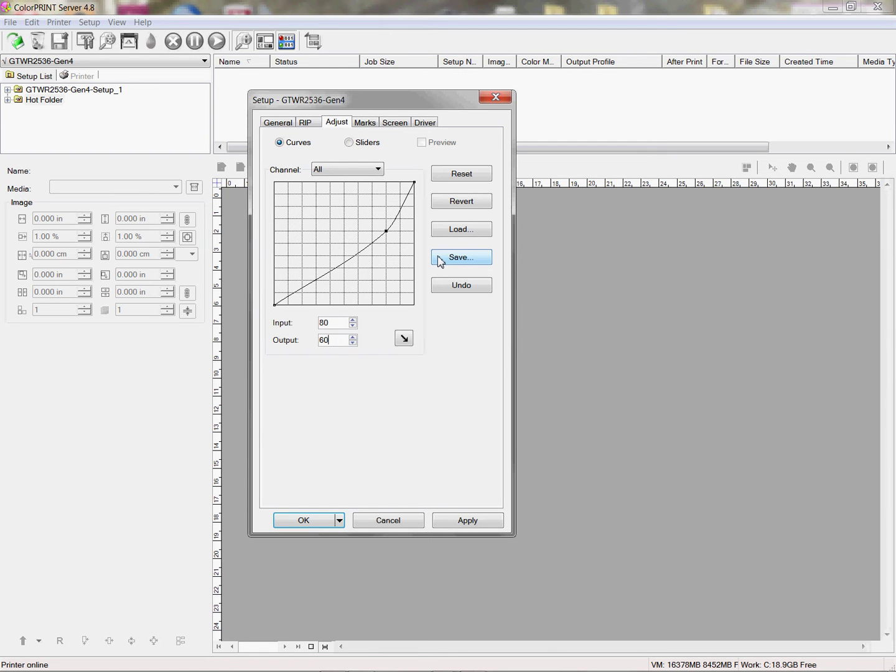
- Save the curve as "new 80-60.cve" in the GTWR2536-Gen4 density folder
left_click(461, 257)
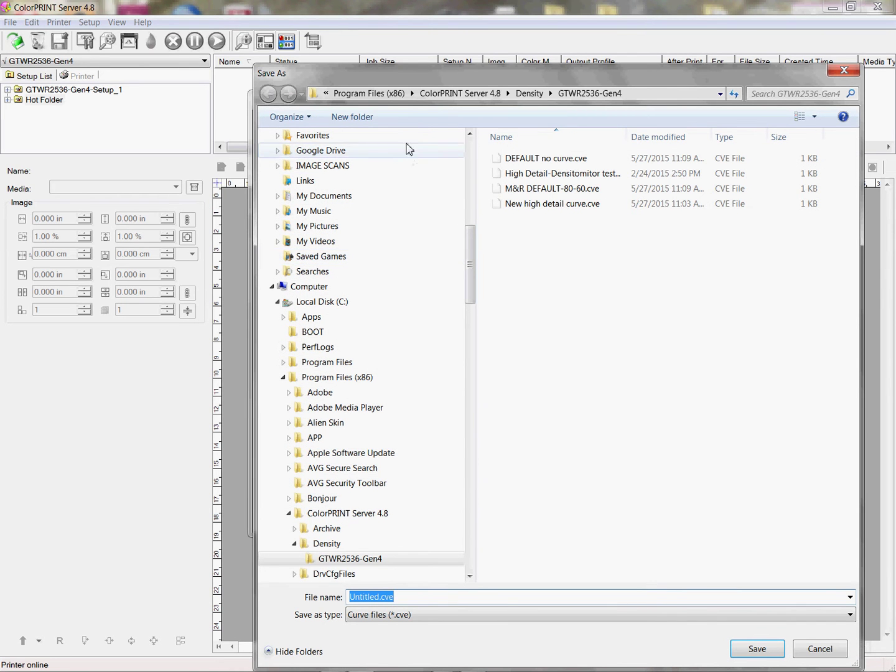
left_click_drag(412, 76, 345, 58)
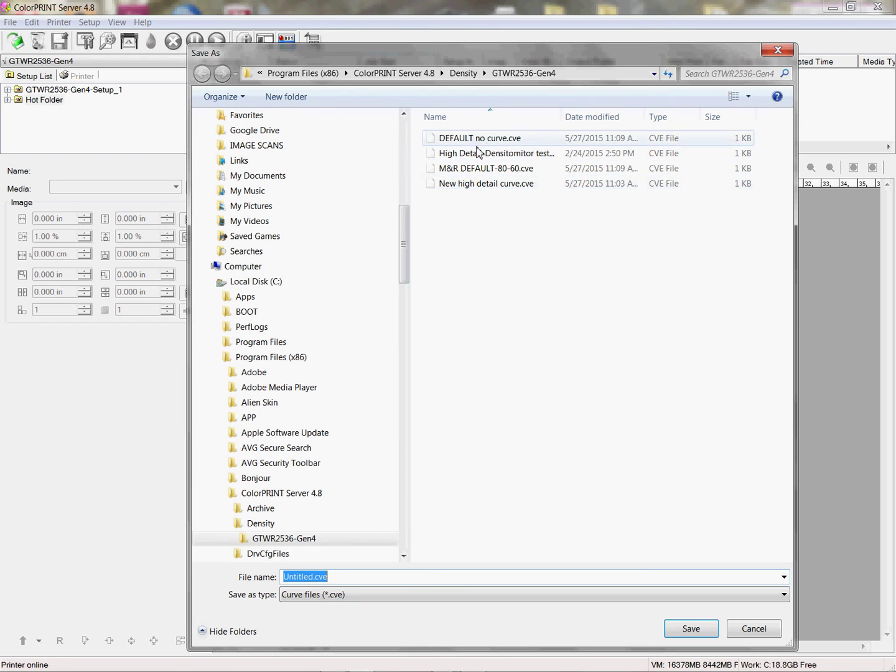
double_click(314, 578)
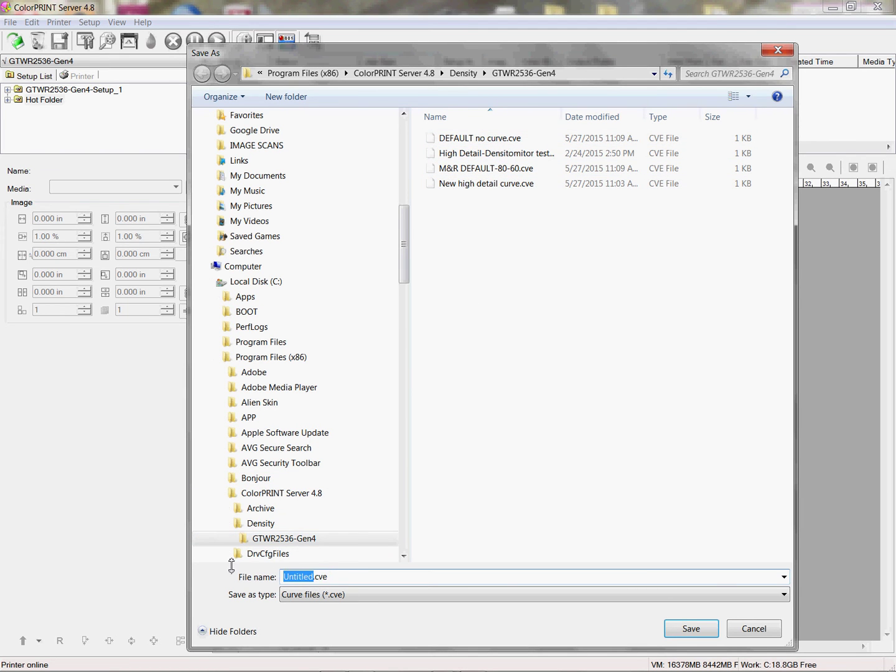
type("new 80-60")
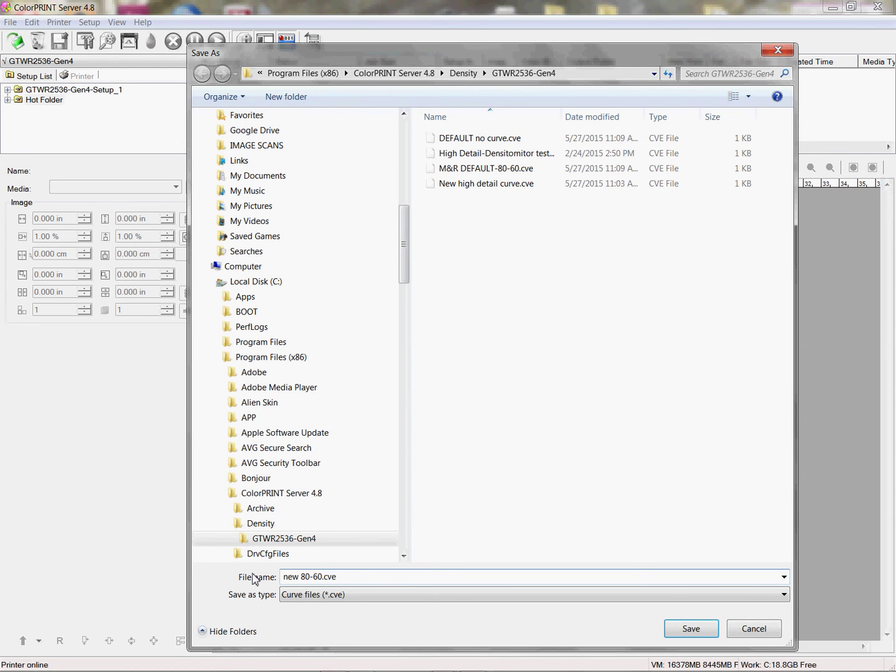
left_click(681, 629)
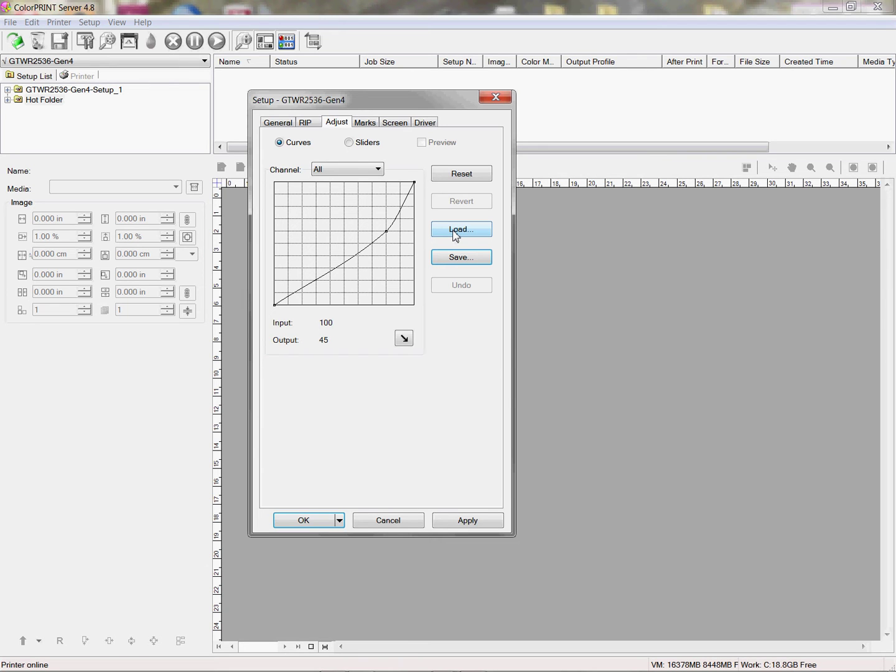
- Load the saved curve file "New high detail curve.cve" in place of the current curve
left_click(456, 231)
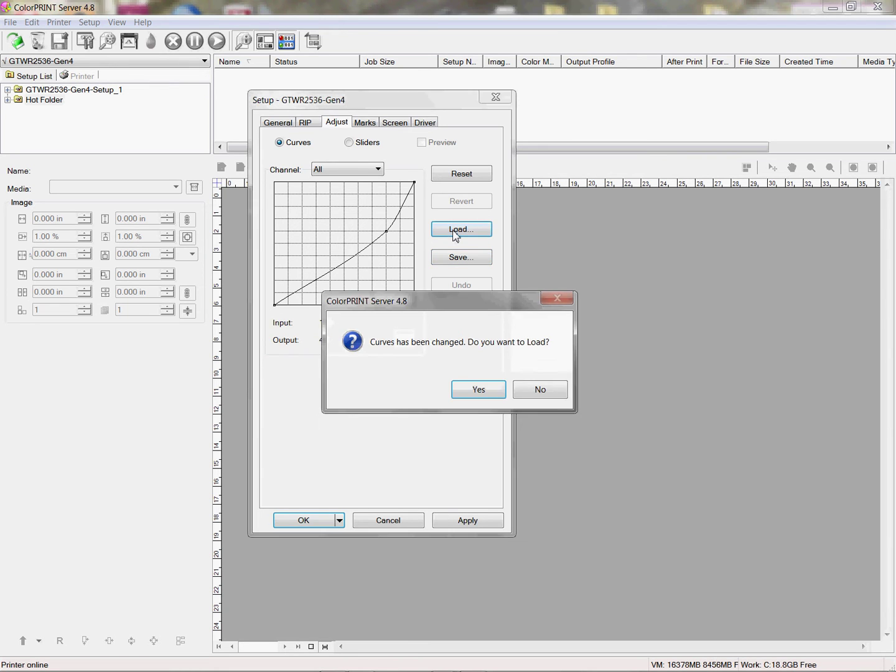
left_click(479, 393)
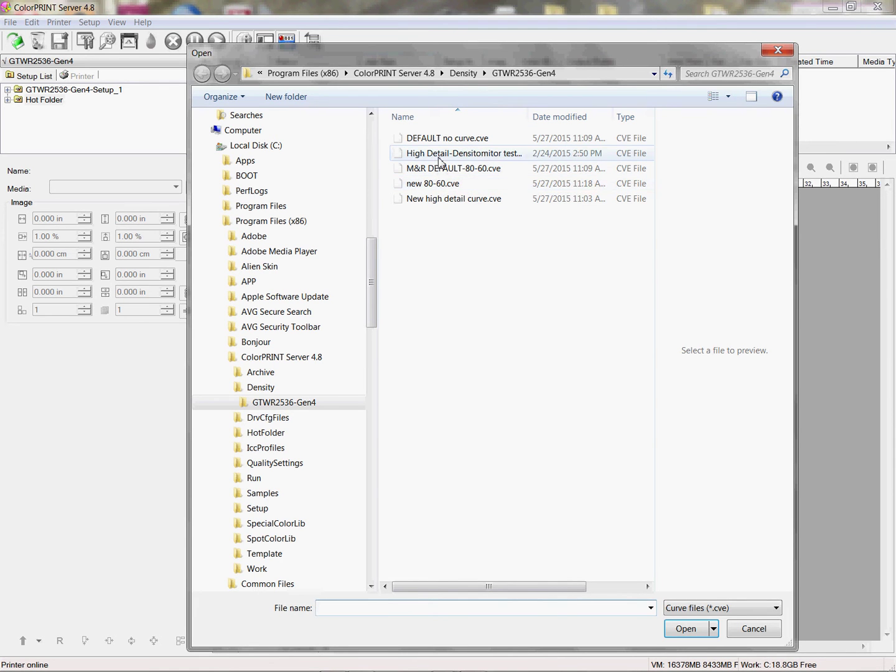
left_click(439, 200)
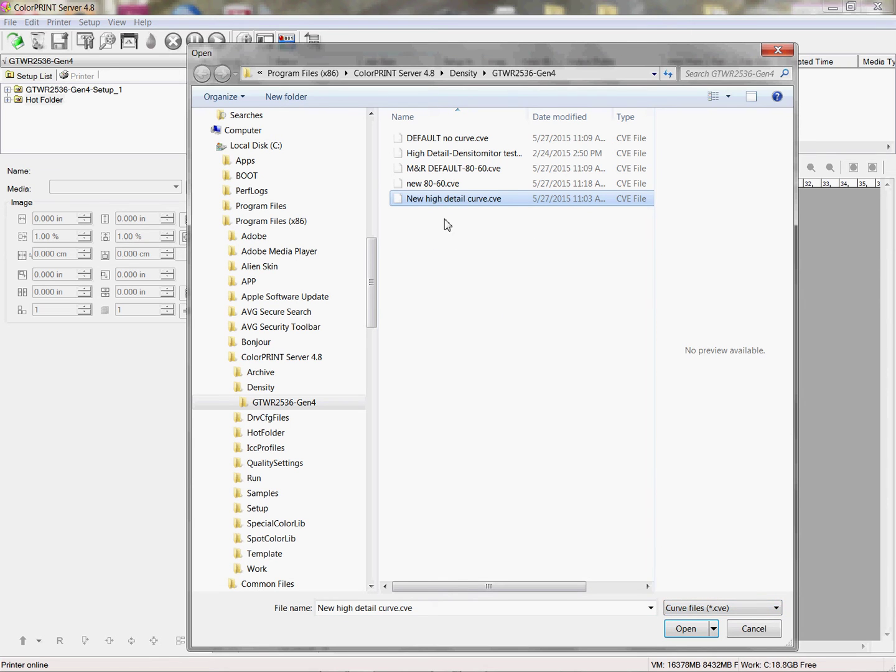
left_click(677, 630)
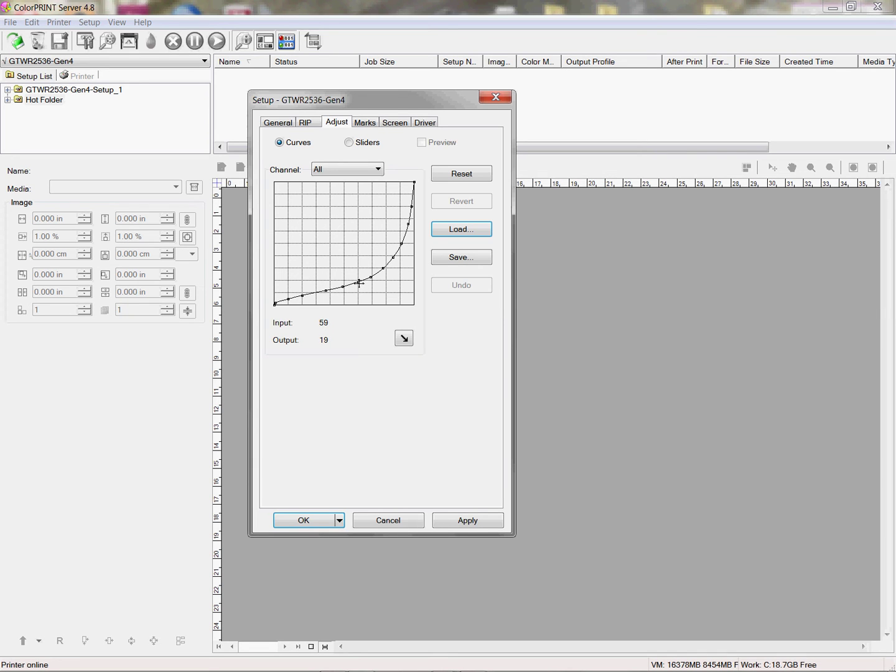
- Try raising the curve point at Input 60 to an Output of about 28
left_click_drag(359, 283, 359, 272)
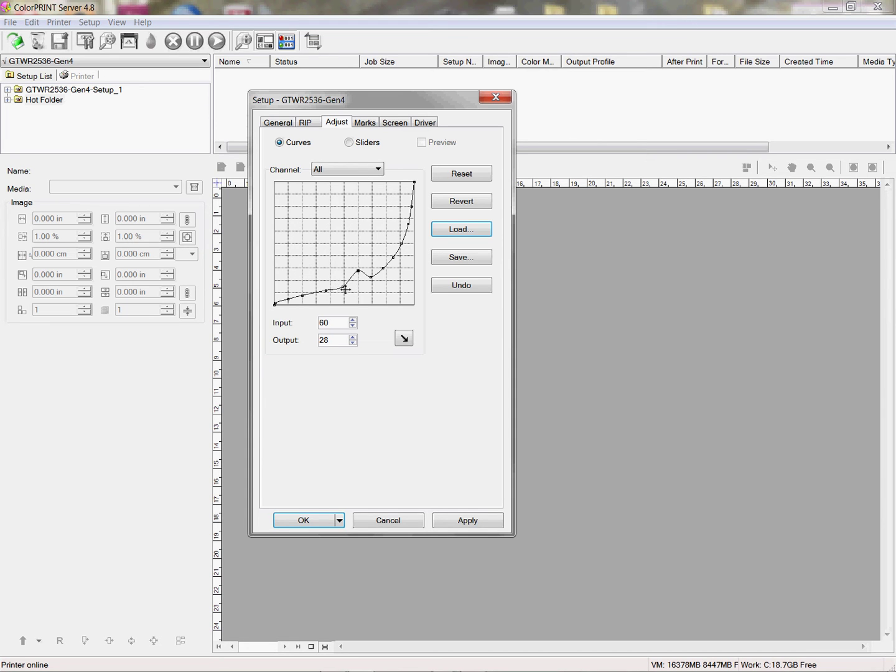
left_click_drag(344, 288, 343, 289)
left_click_drag(346, 289, 344, 287)
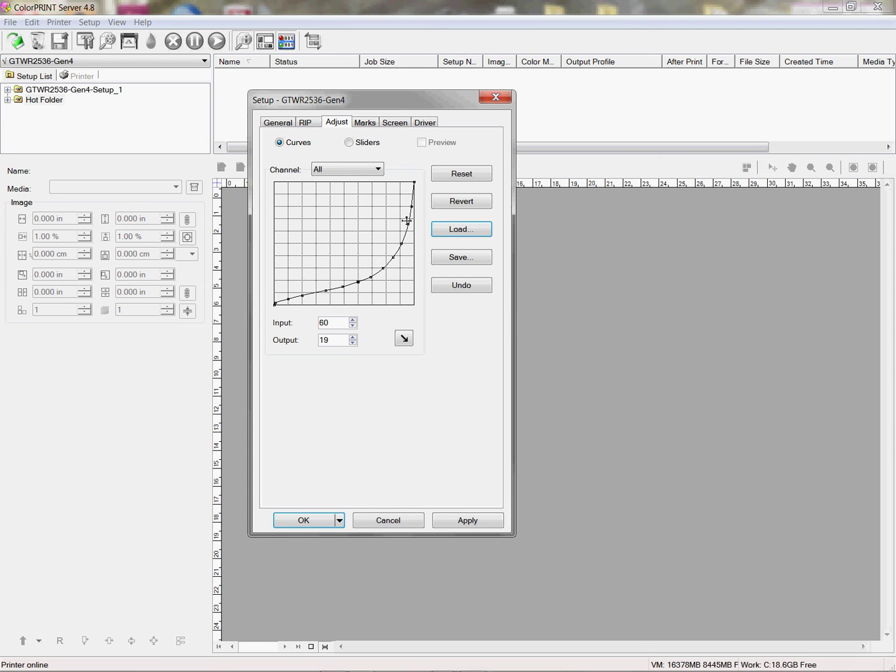
- Reshape the high detail curve by moving its points, placing the uppermost inner point at about Input 94, Output 71
left_click(410, 209)
mouse_move(410, 209)
left_mouse_down()
mouse_move(392, 257)
mouse_move(357, 284)
mouse_move(378, 269)
mouse_move(409, 217)
left_mouse_up()
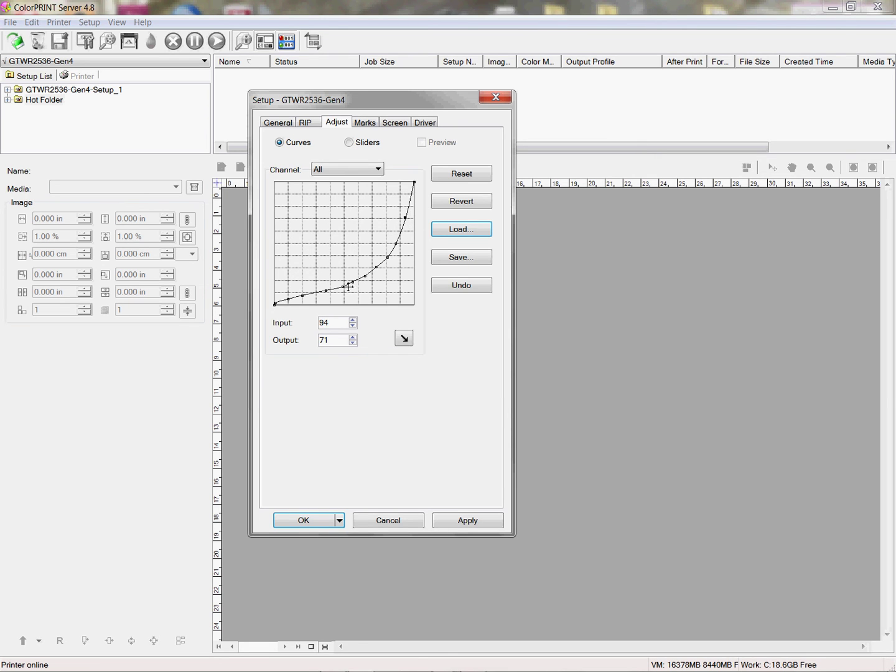
left_click_drag(344, 287, 342, 288)
left_click(378, 267)
left_click_drag(380, 269, 378, 270)
- Save the modified curve as "newer detail curve.cve"
left_click(457, 258)
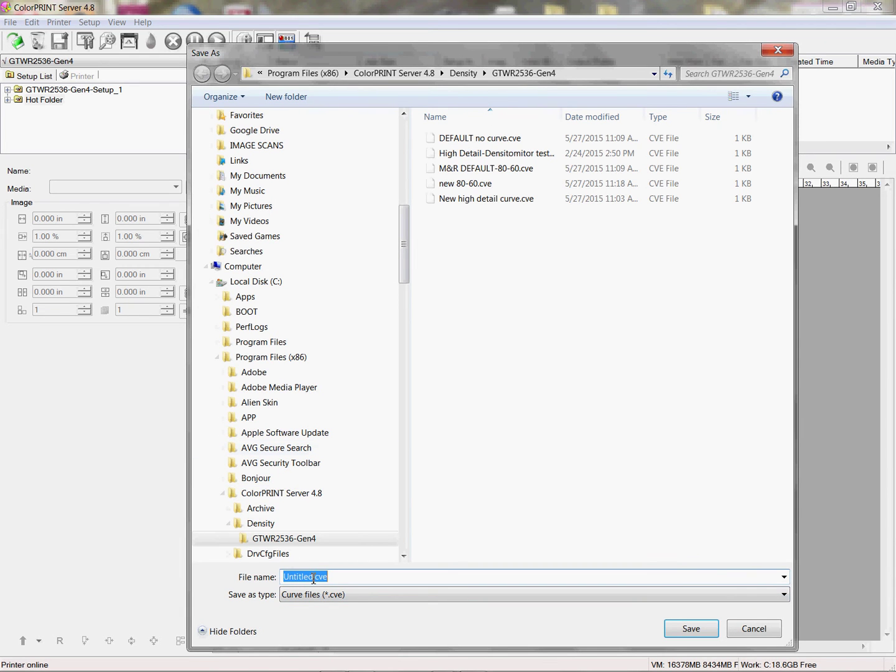
type("new")
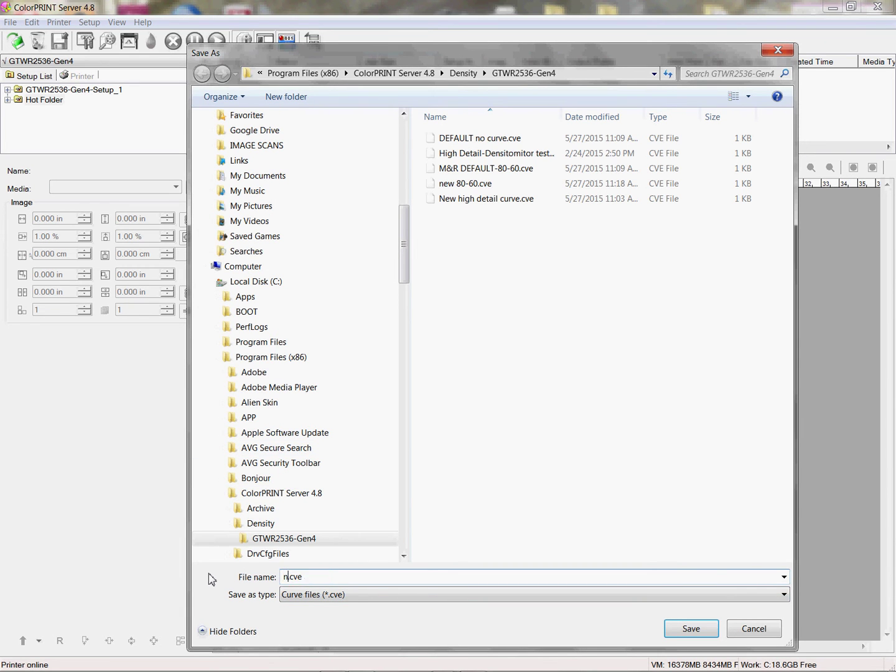
type("er detail curvbe")
key("BackSpace")
key("BackSpace")
type("e")
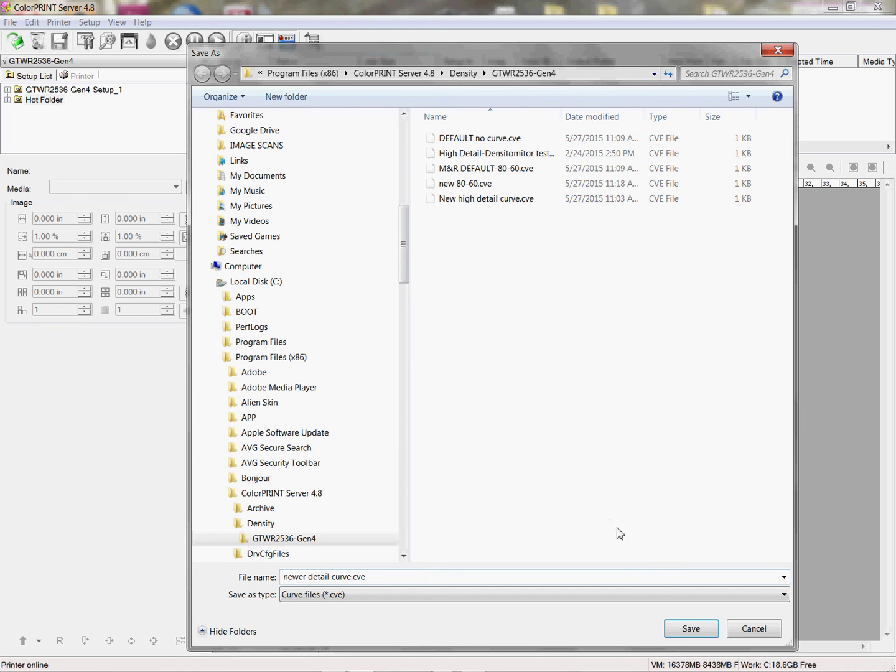
left_click(686, 630)
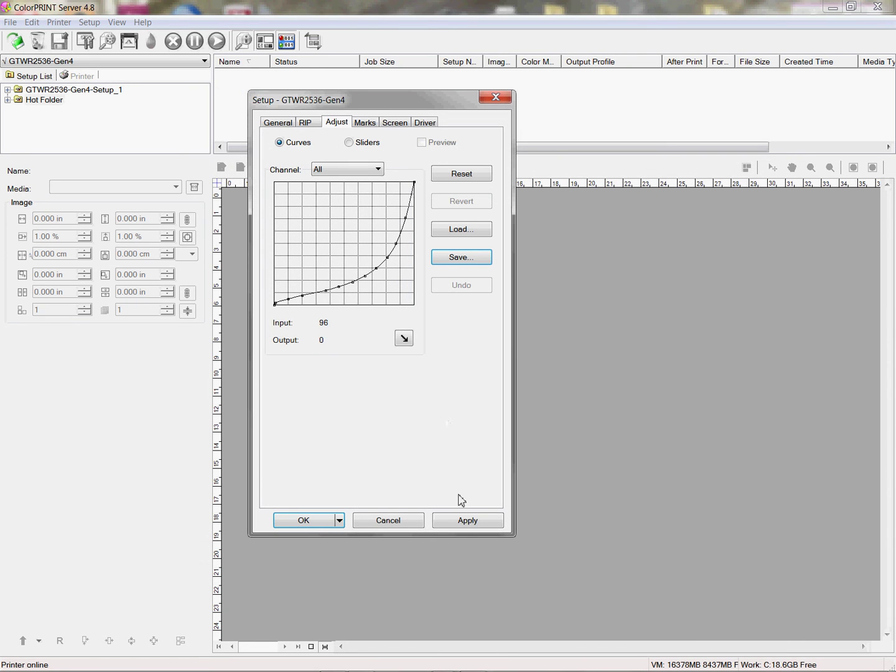
- Apply the modified detail curve to the Hot Folder setup and close its properties
left_click(470, 525)
left_click(313, 527)
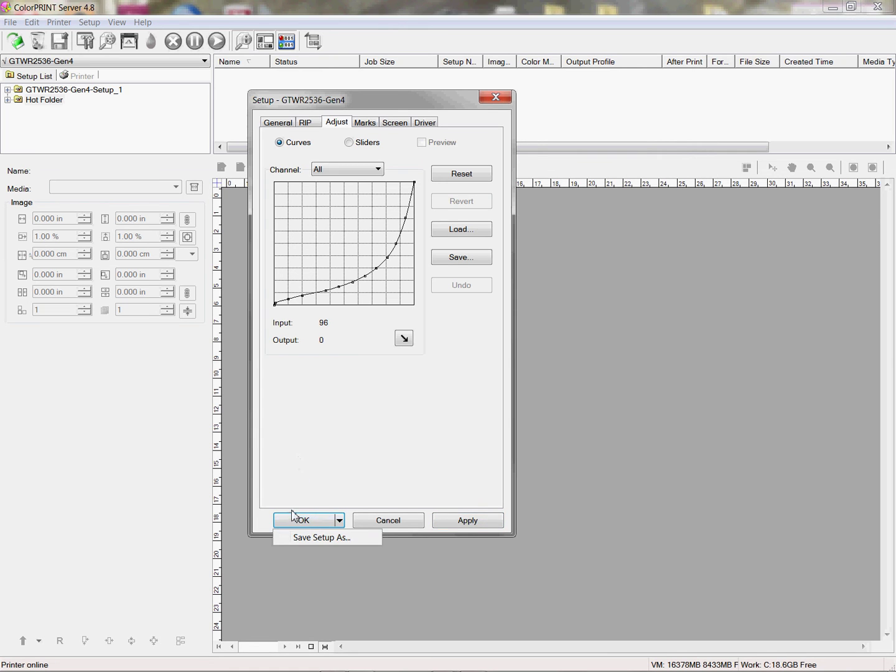
left_click(295, 524)
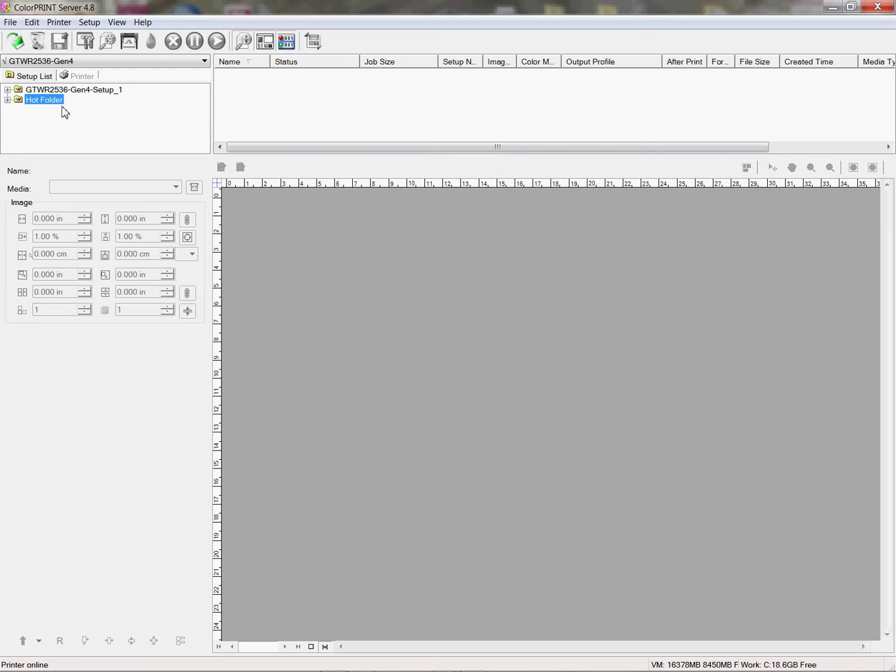
- Load "M&R DEFAULT-80-60.cve" into the Hot Folder setup's Adjust curves and apply it to the setup
double_click(45, 101)
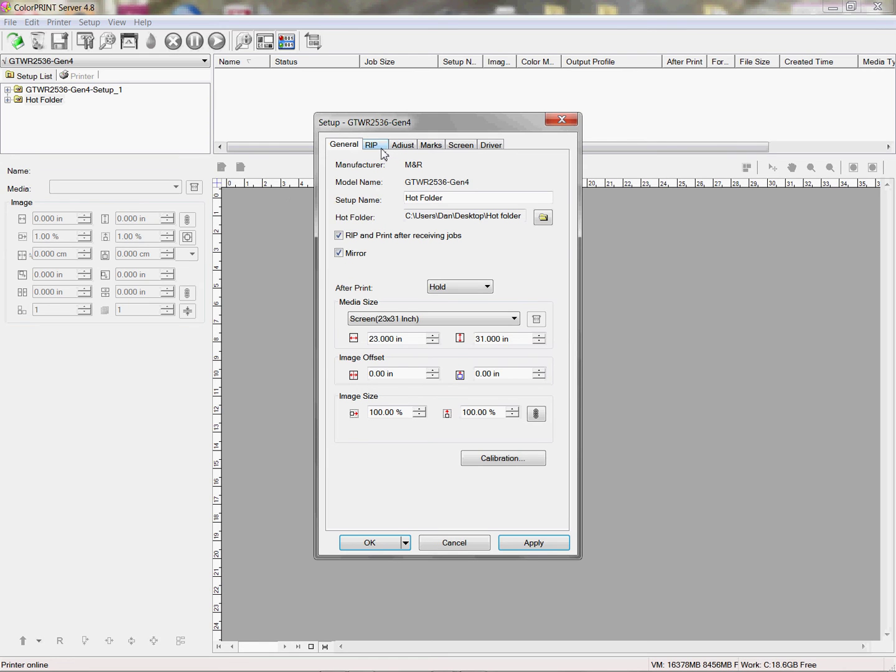
left_click(402, 145)
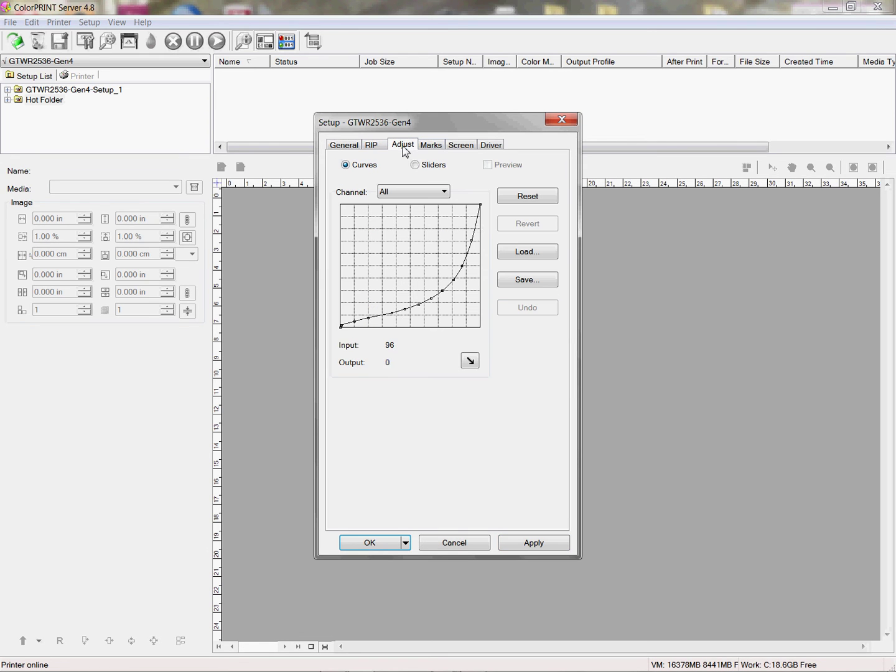
left_click(524, 256)
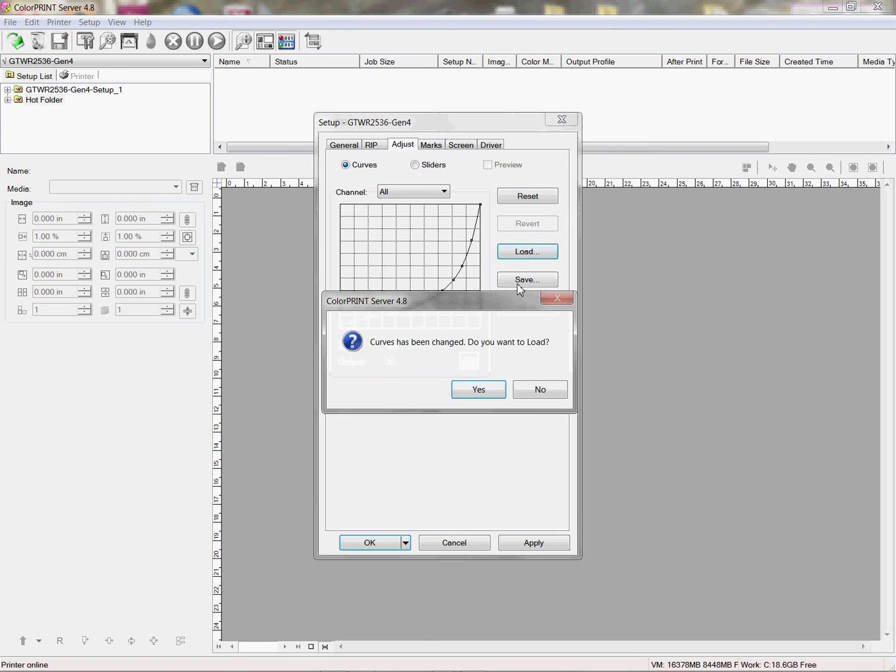
left_click(482, 389)
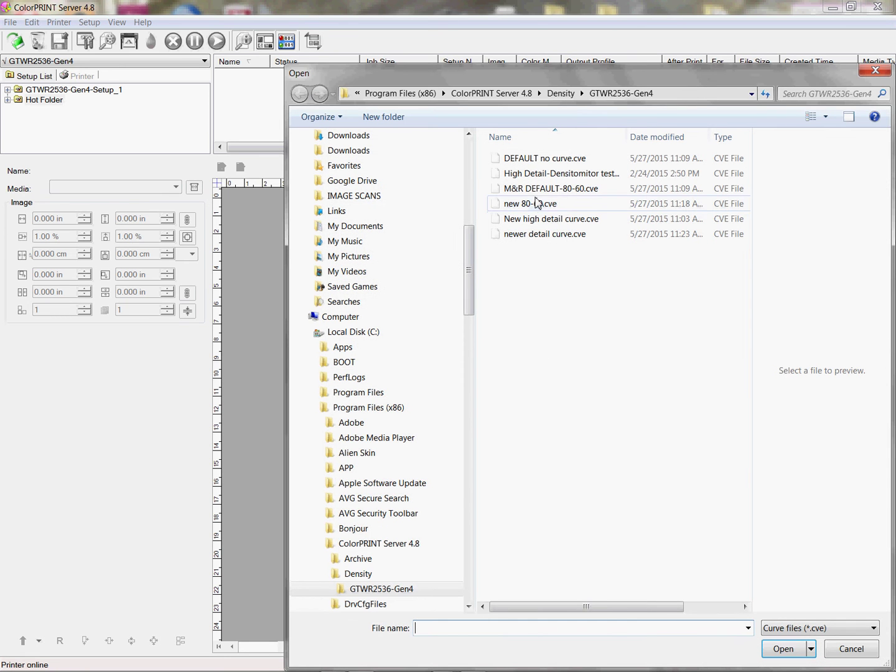
left_click(537, 189)
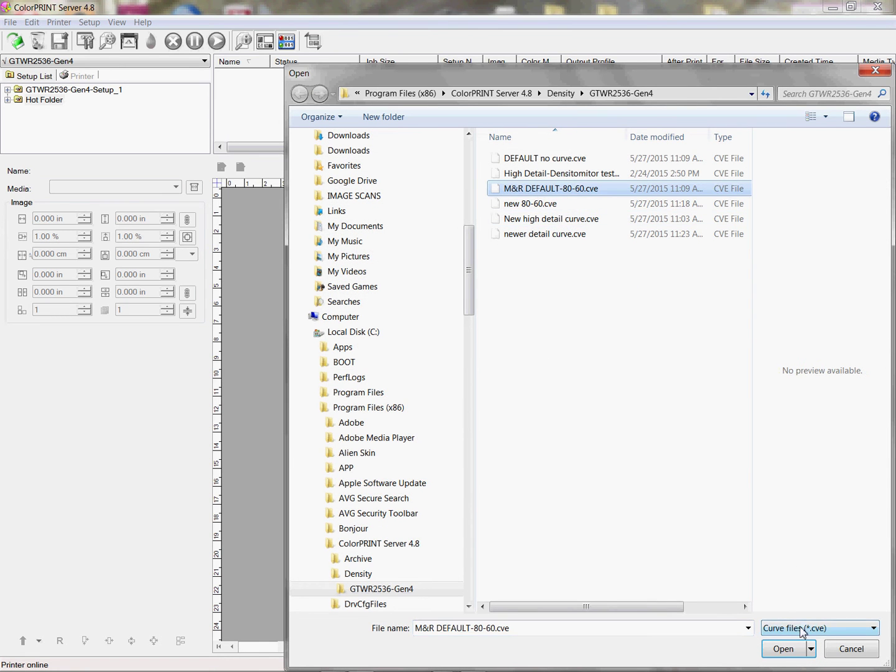
left_click(784, 648)
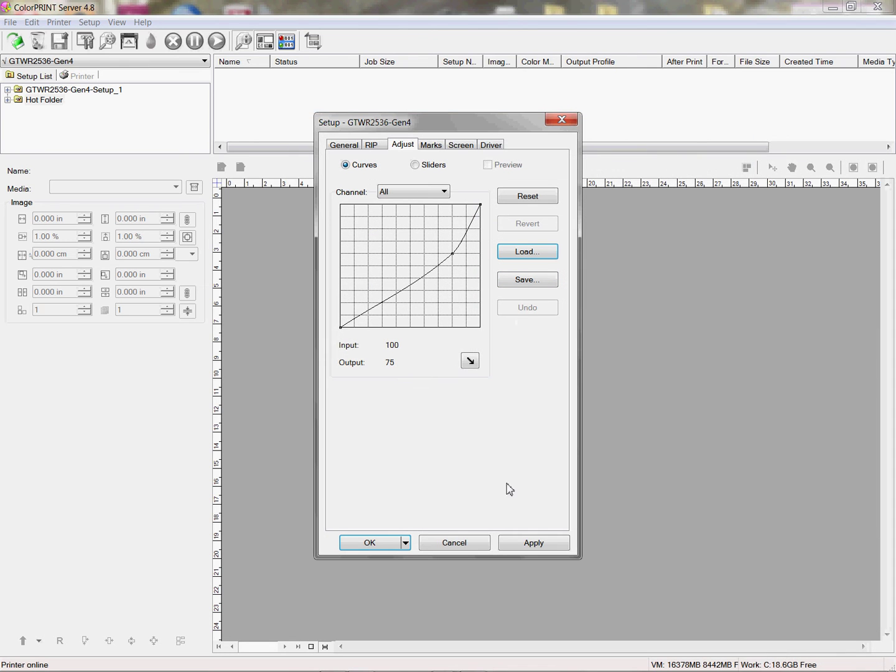
left_click(519, 541)
left_click(405, 543)
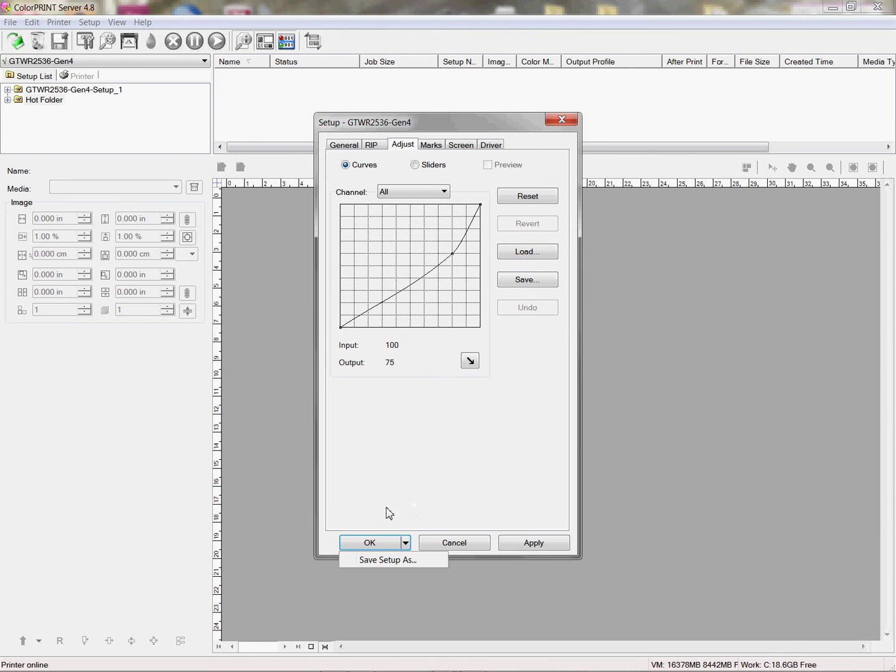
left_click(363, 545)
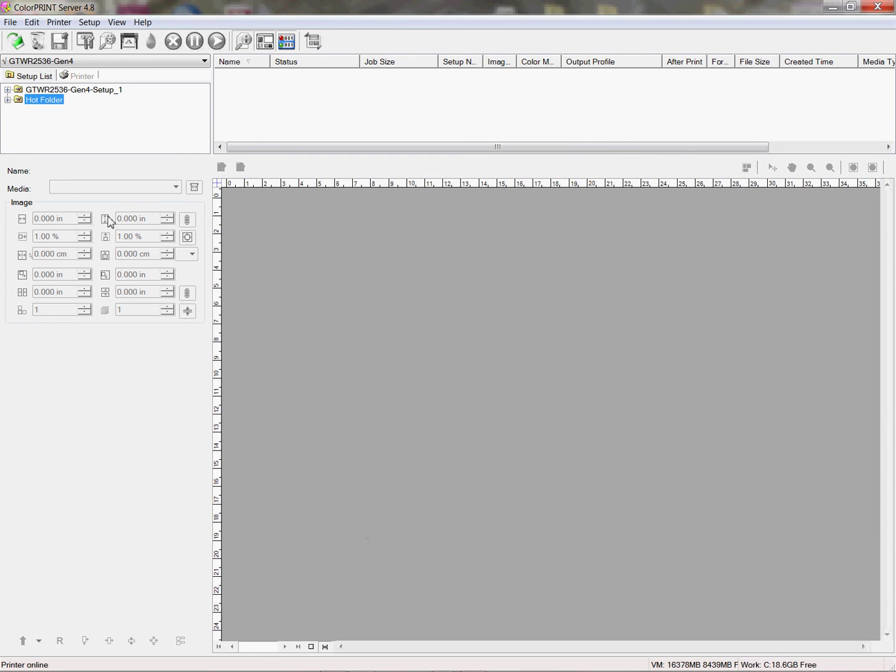
- Add the sample file "Process Spot Color Chart.pdf" as a job to the Hot Folder setup
right_click(47, 100)
left_click(79, 112)
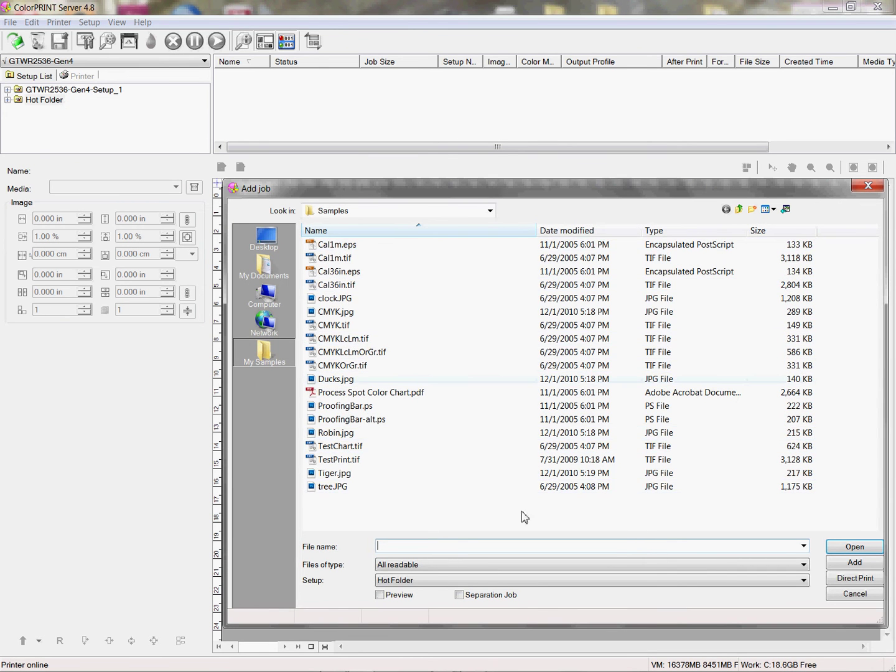
left_click(396, 401)
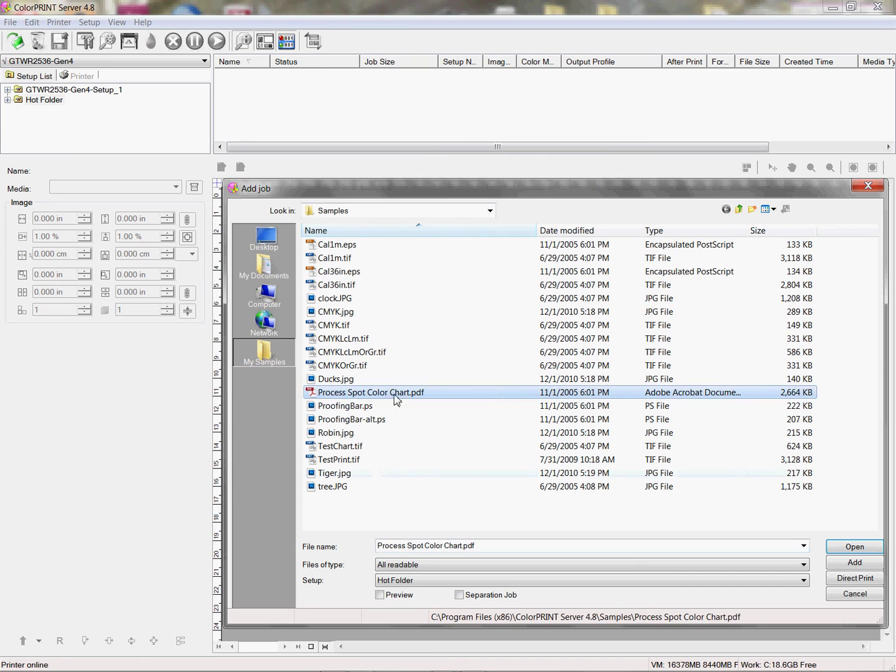
left_click(842, 547)
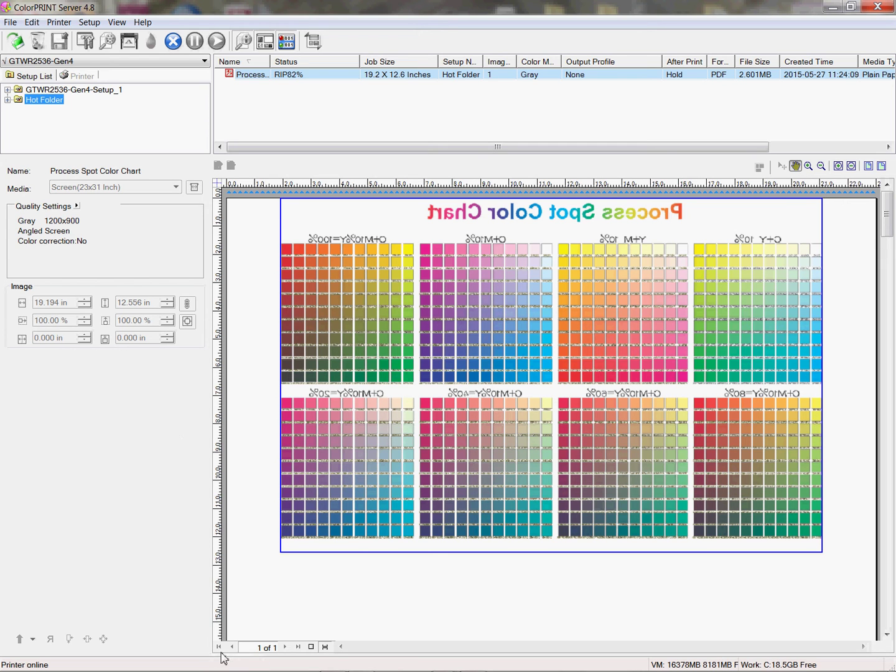
- Switch to Print Production Screen, collapse the four jobs listed before Process Spot Color Chart and enlarge the preview area
mouse_move(225, 670)
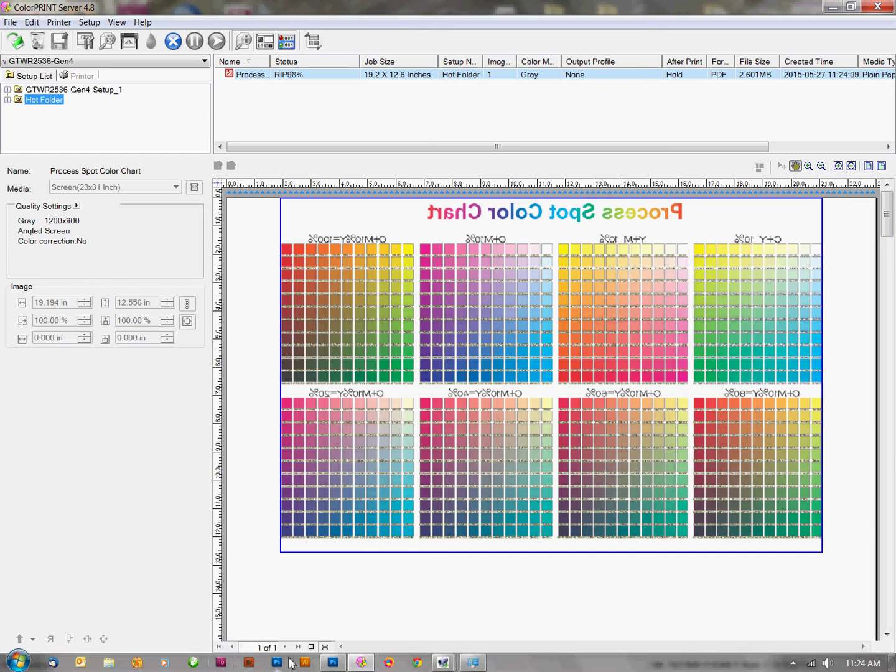
left_click(392, 666)
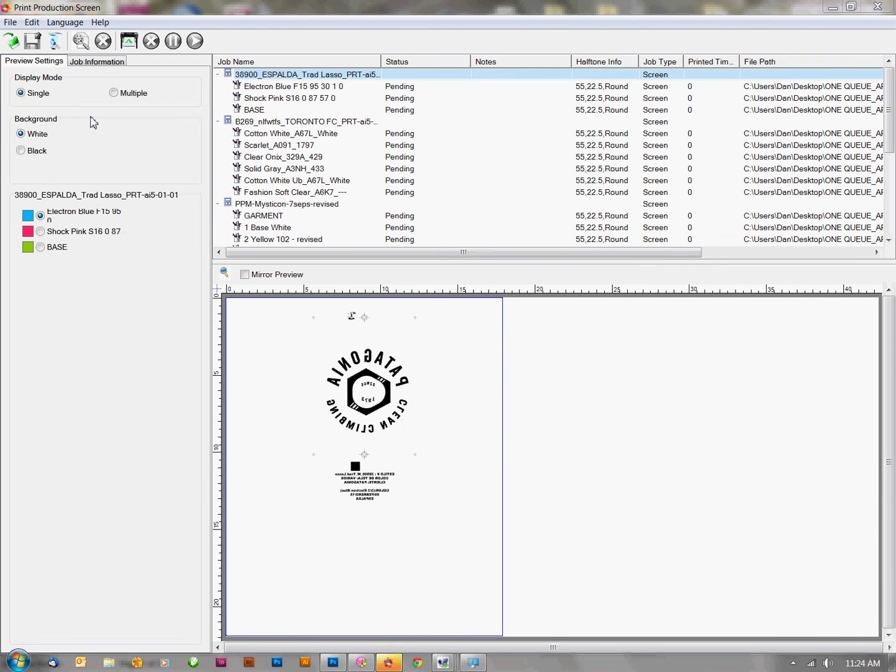
left_click(217, 75)
left_click(217, 86)
left_click(217, 98)
left_click(216, 109)
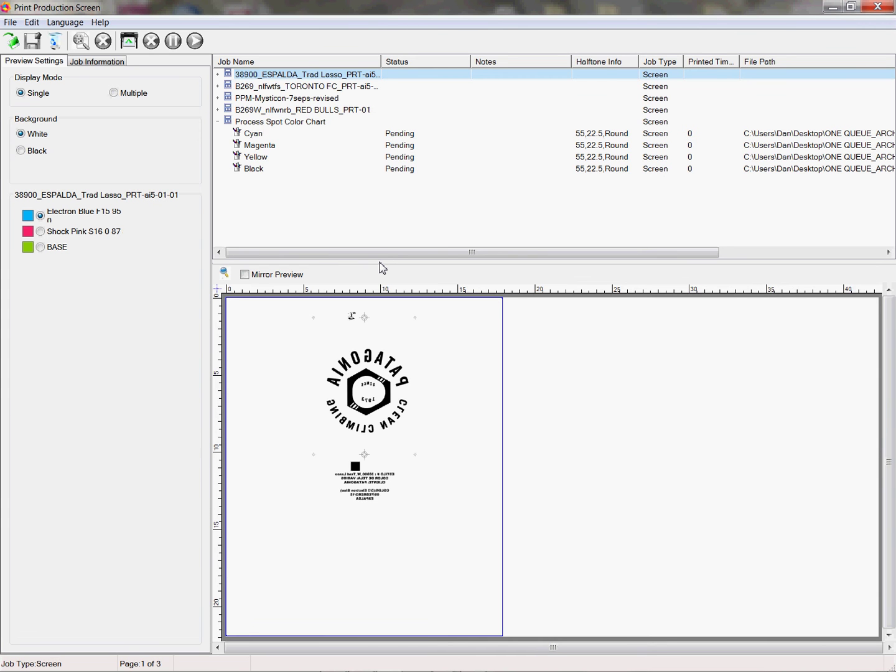
left_click_drag(382, 267, 373, 202)
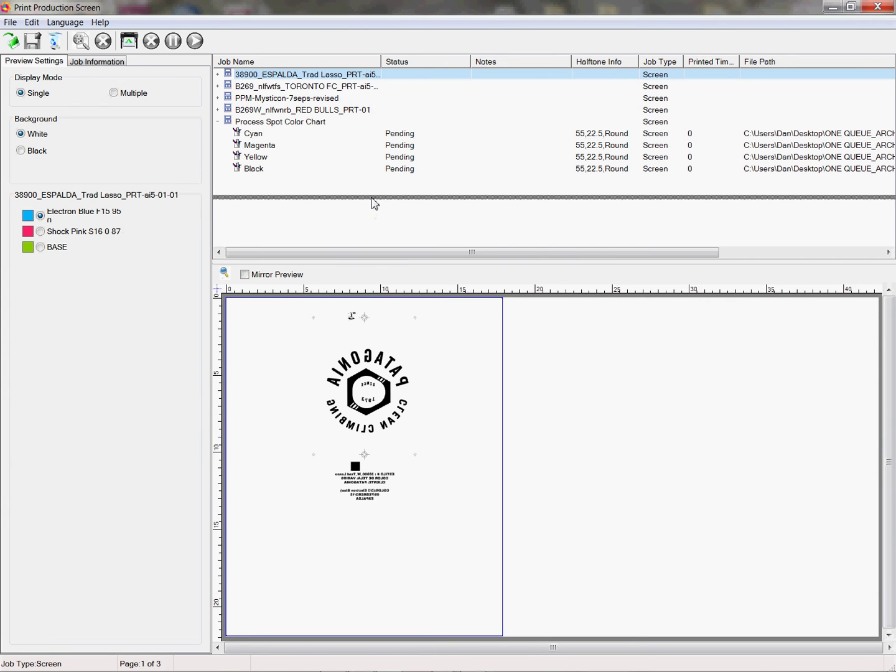
- Preview the individual color separations of the Process Spot Color Chart job, ending with Black
left_click(270, 137)
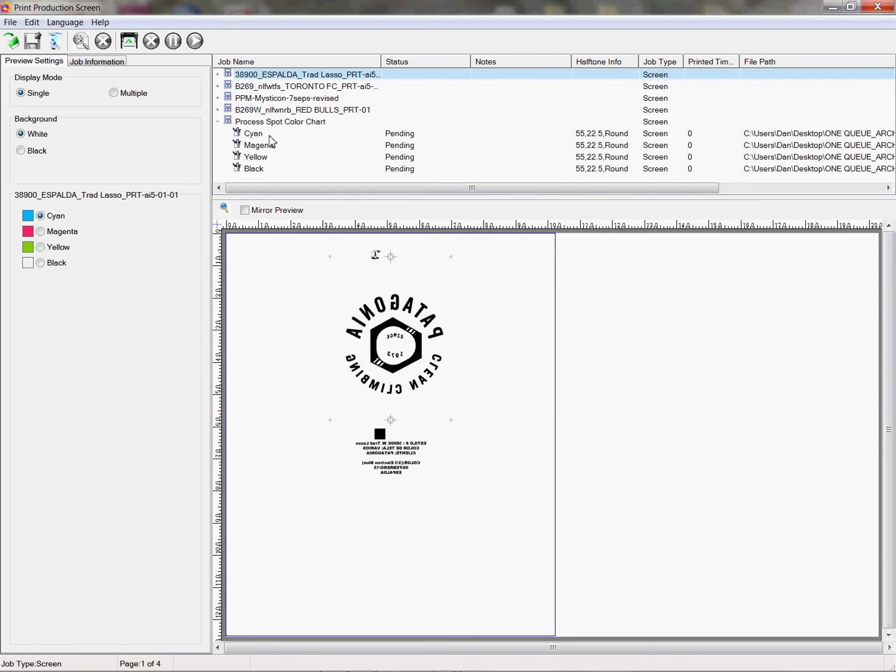
left_click(272, 146)
left_click(271, 157)
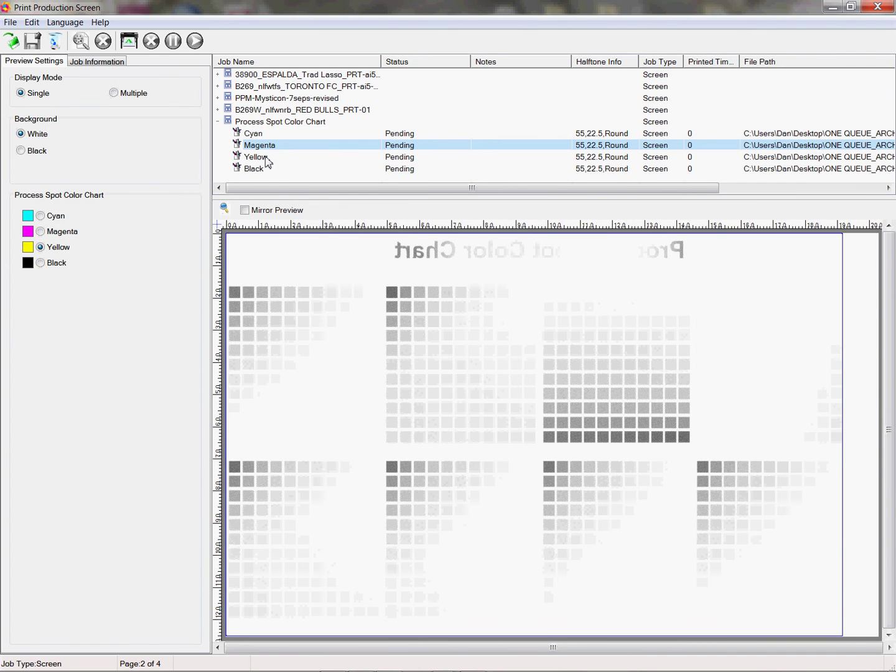
left_click(264, 169)
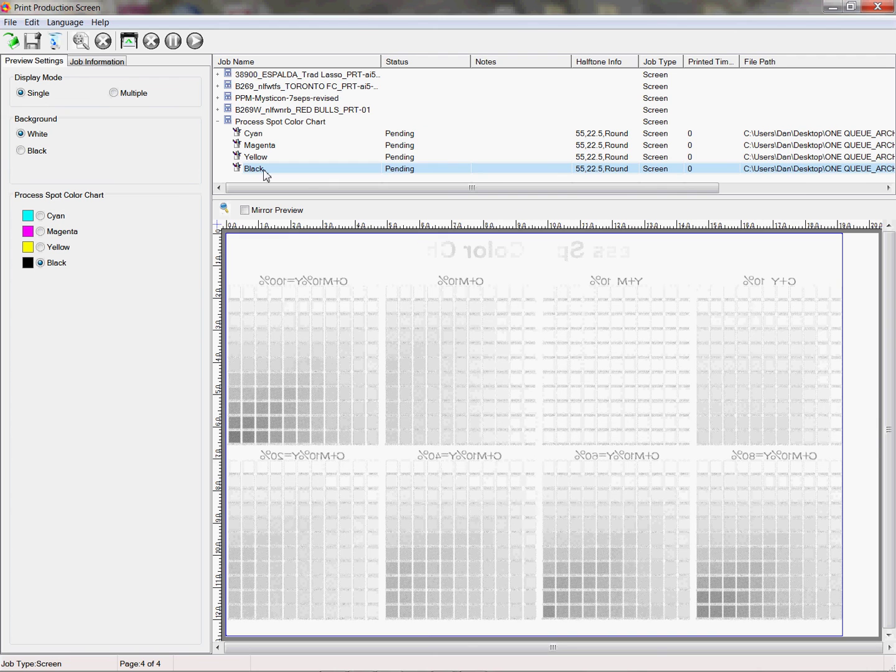
- Enable Mirror Preview and inspect the Black separation with the magnifier, then close the magnified view
left_click(245, 210)
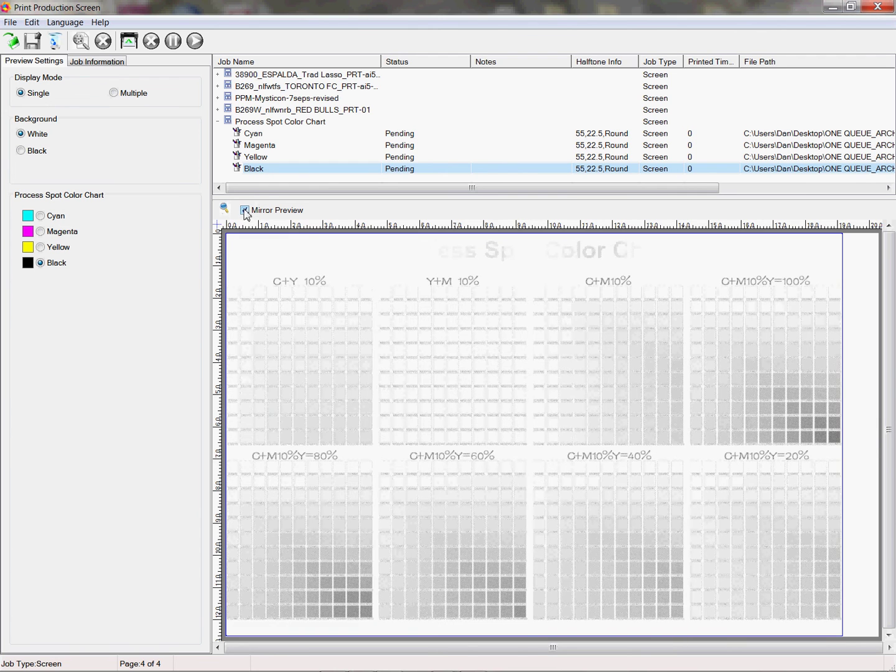
left_click(227, 209)
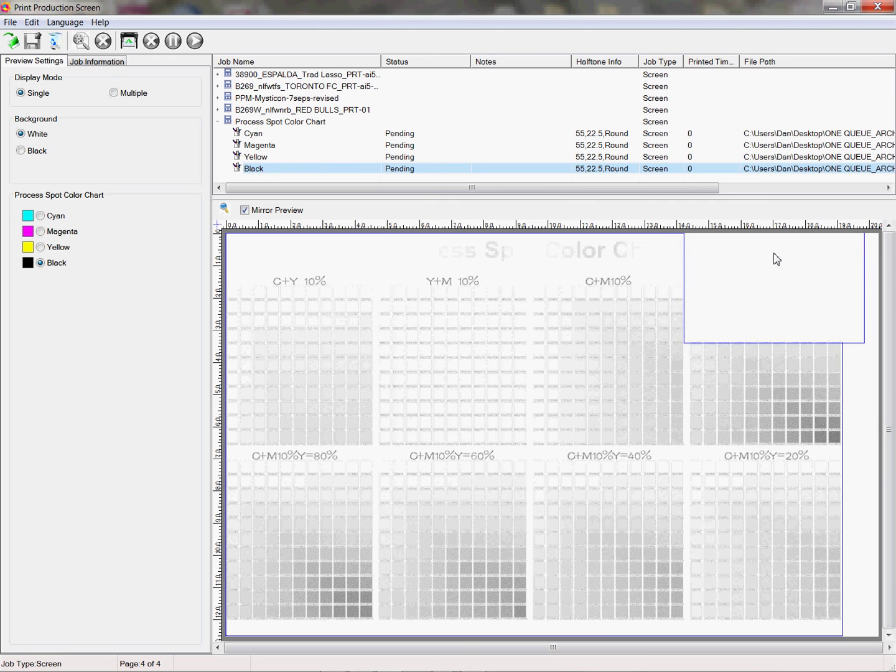
right_click(775, 256)
left_click(801, 261)
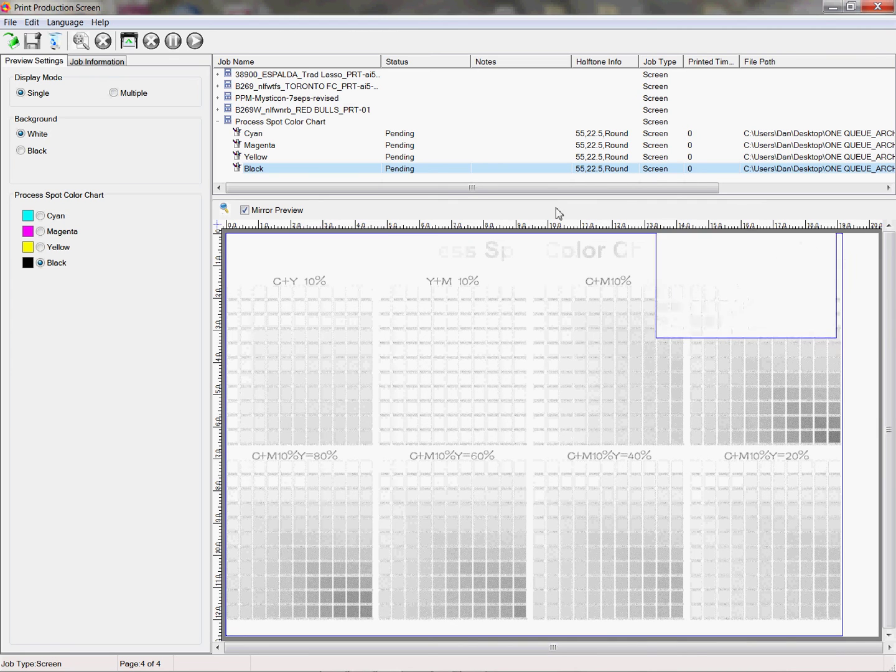
- Select the Process Spot Color Chart job and collapse its list of separations
left_click(254, 168)
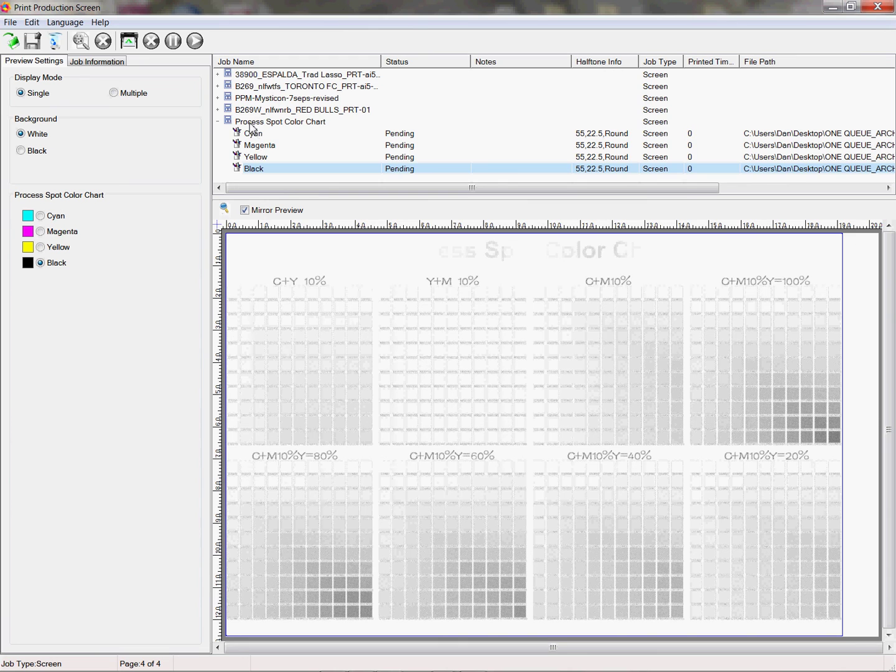
left_click(250, 123)
left_click(218, 122)
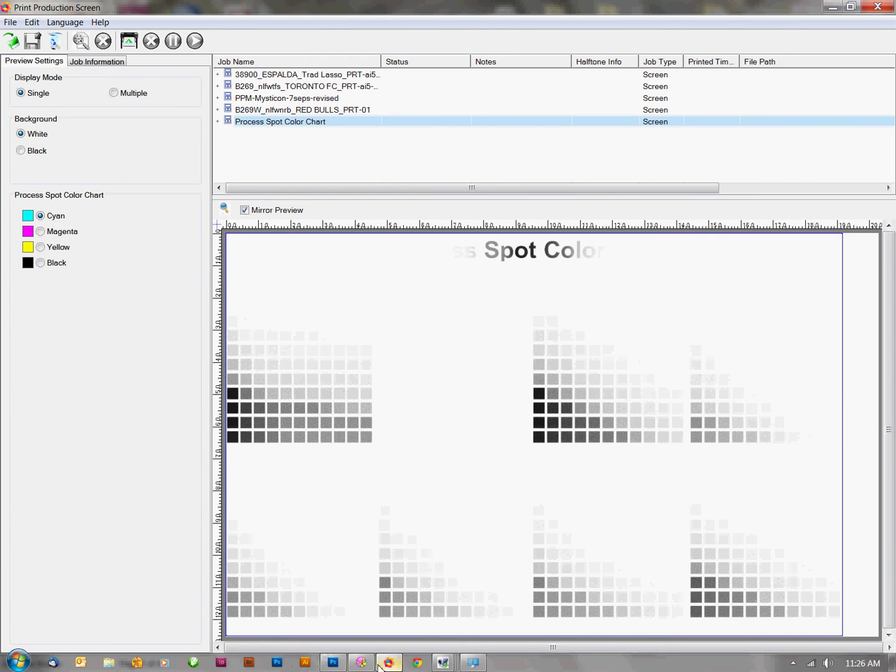
- Switch to ColorPRINT Server, load "New high detail curve.cve" into the Hot Folder setup's Adjust curves and apply it
left_click(361, 662)
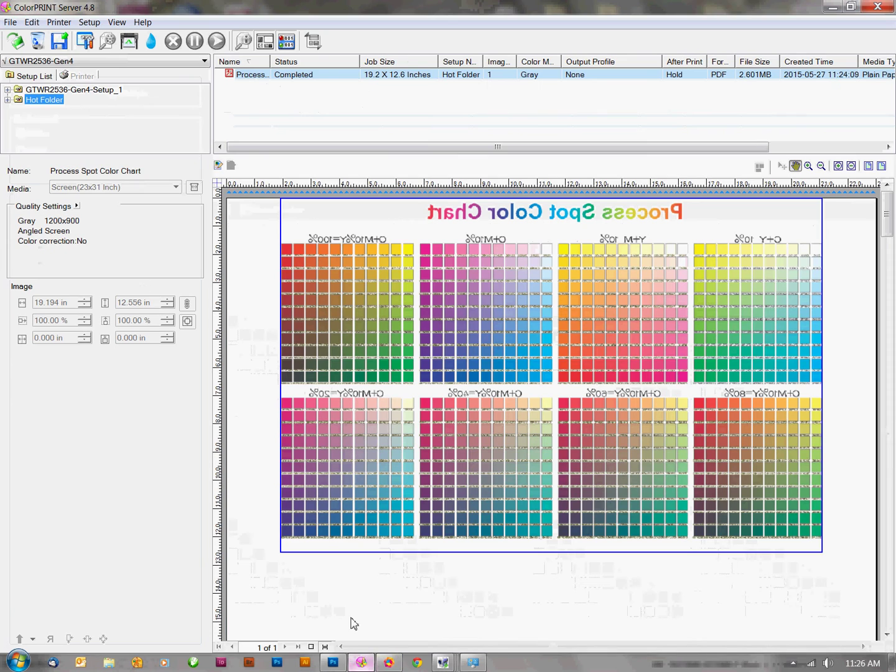
right_click(52, 100)
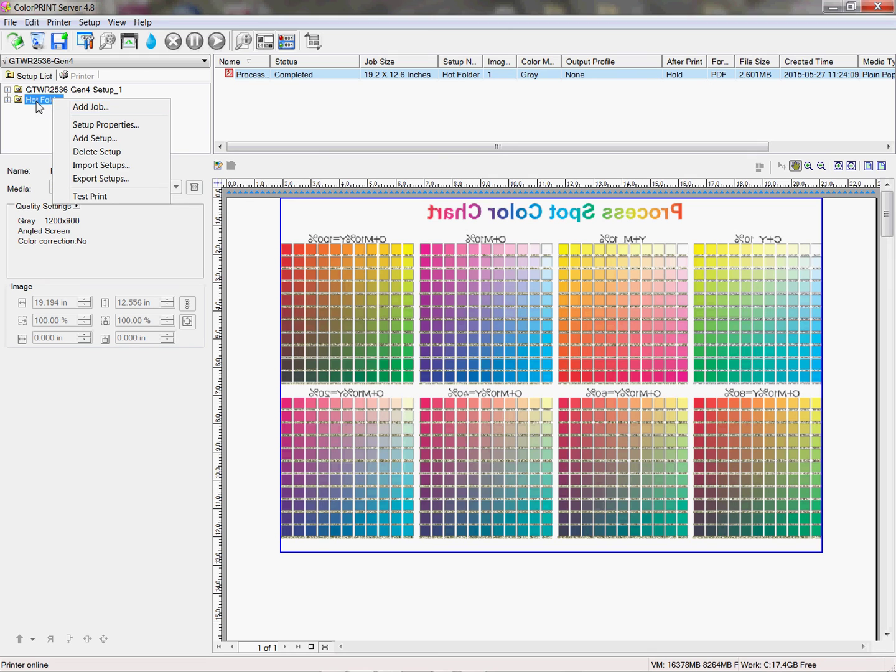
left_click(104, 125)
left_click(406, 144)
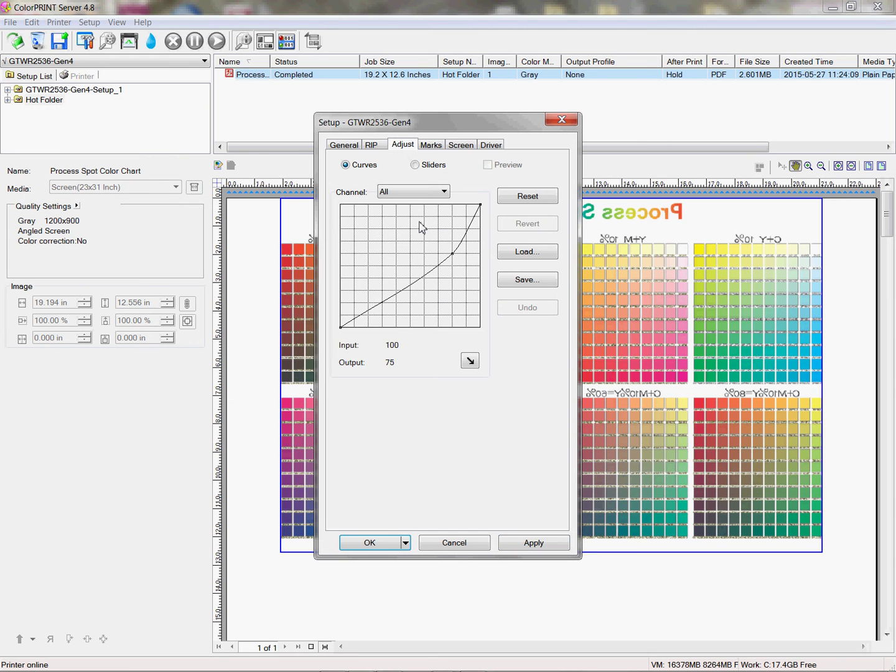
left_click(518, 256)
left_click(479, 389)
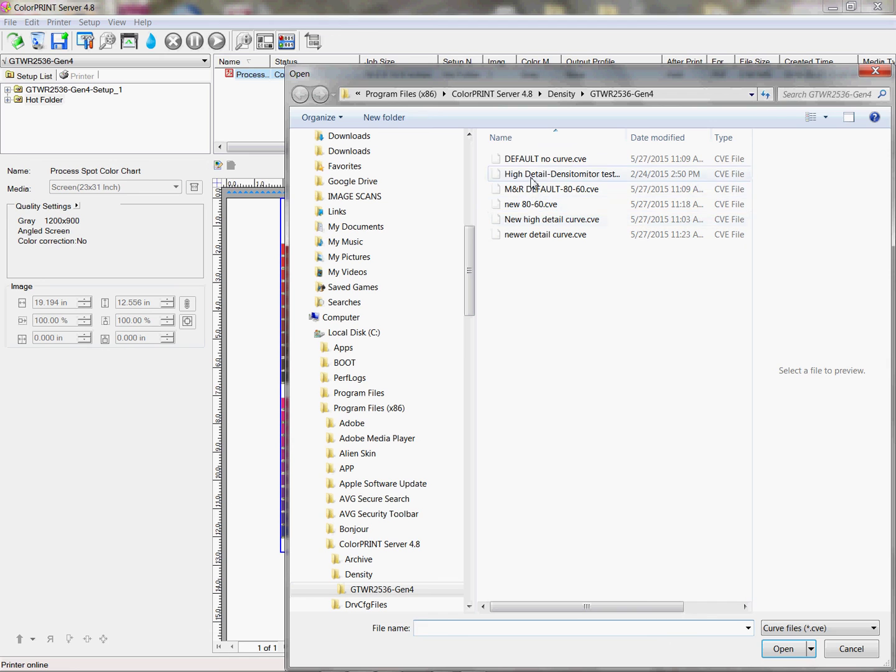
left_click(533, 223)
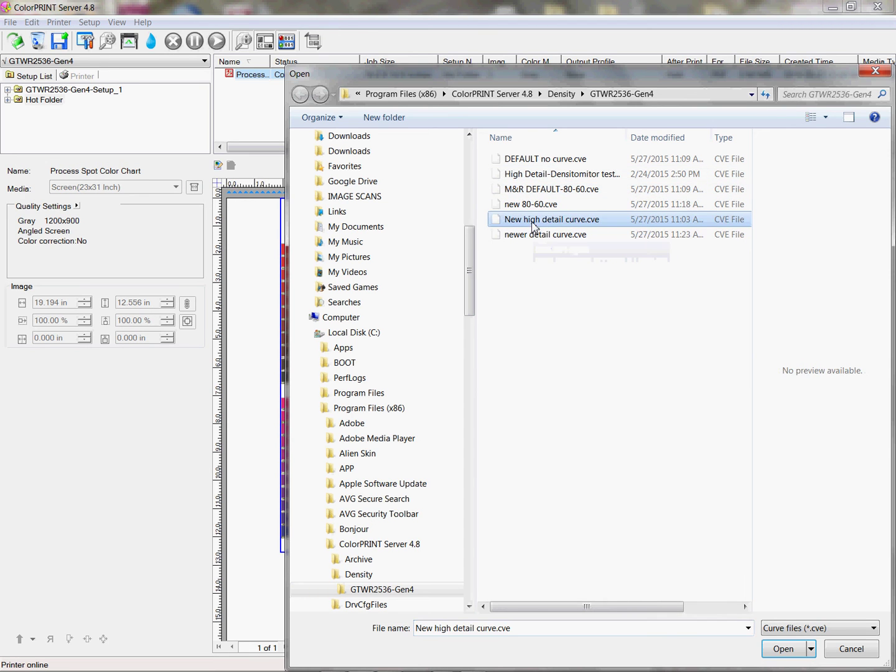
left_click(786, 650)
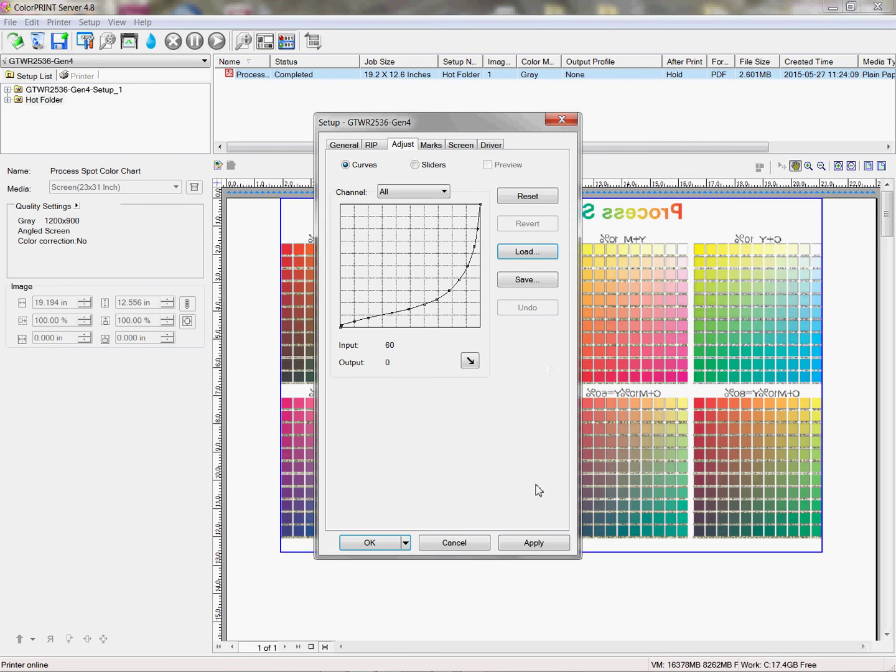
left_click(534, 544)
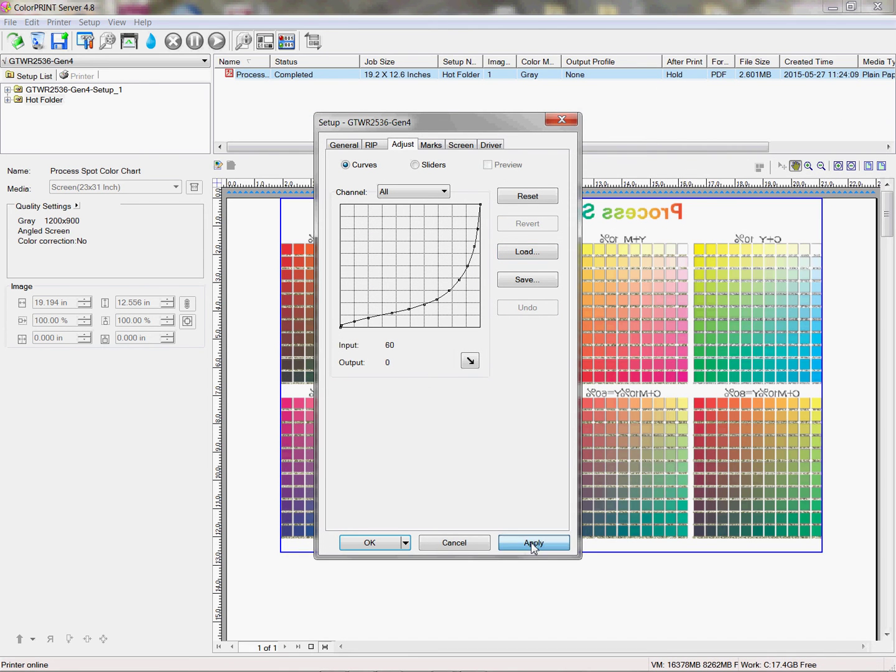
left_click(368, 543)
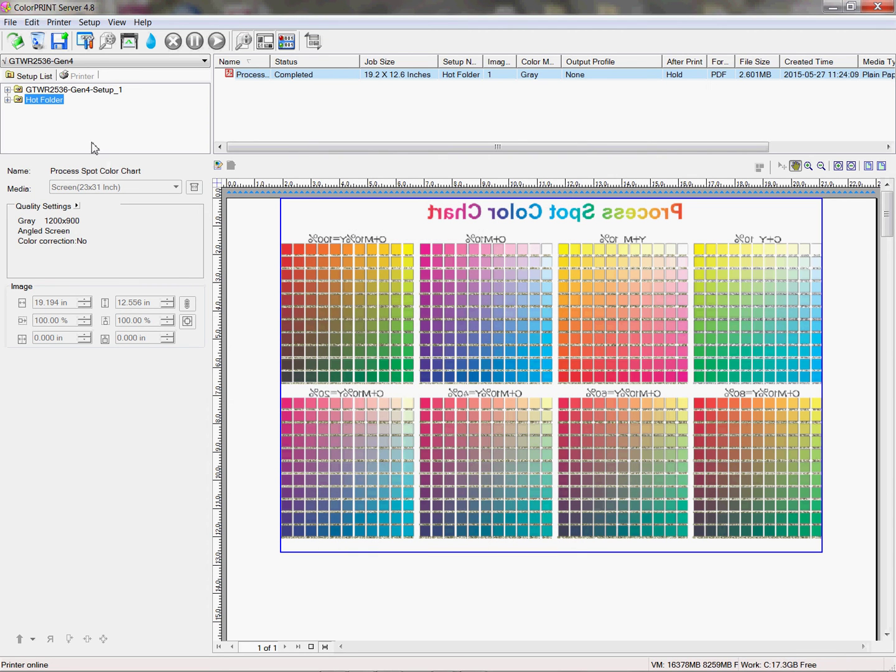
- Add "Process Spot Color Chart.pdf" to the Hot Folder setup again and widen the job list's Name column
right_click(52, 104)
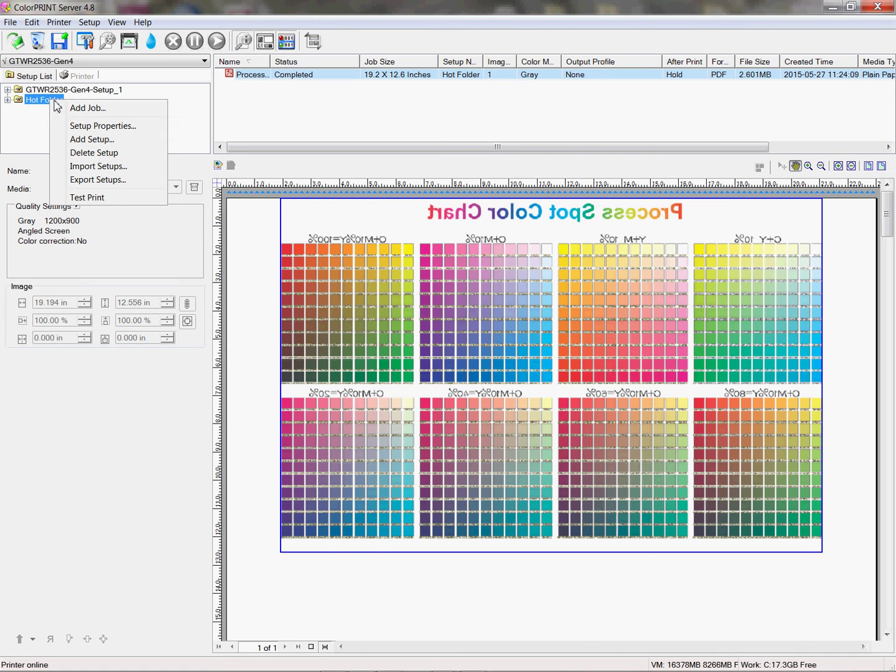
left_click(84, 107)
left_click(347, 394)
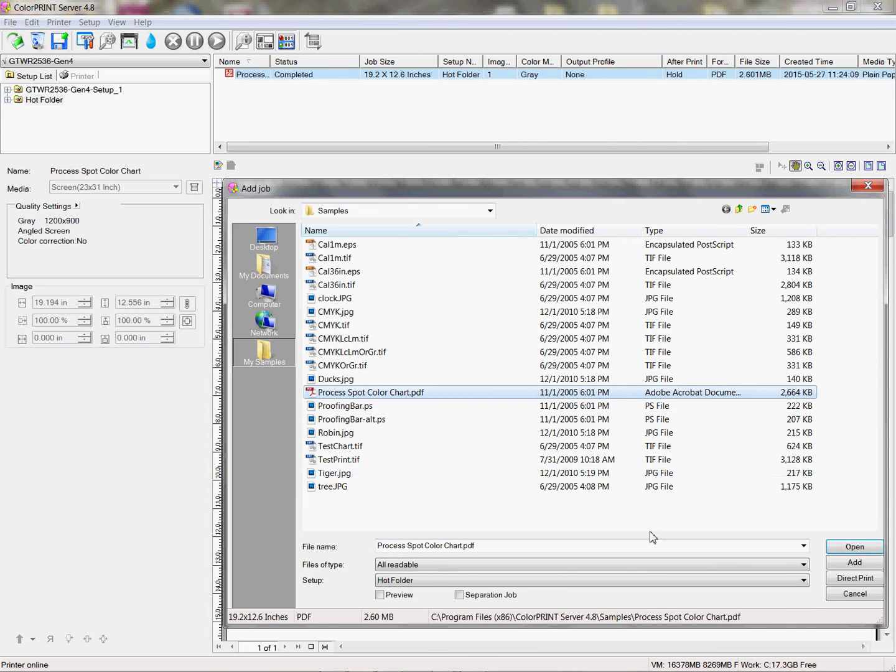
left_click(853, 547)
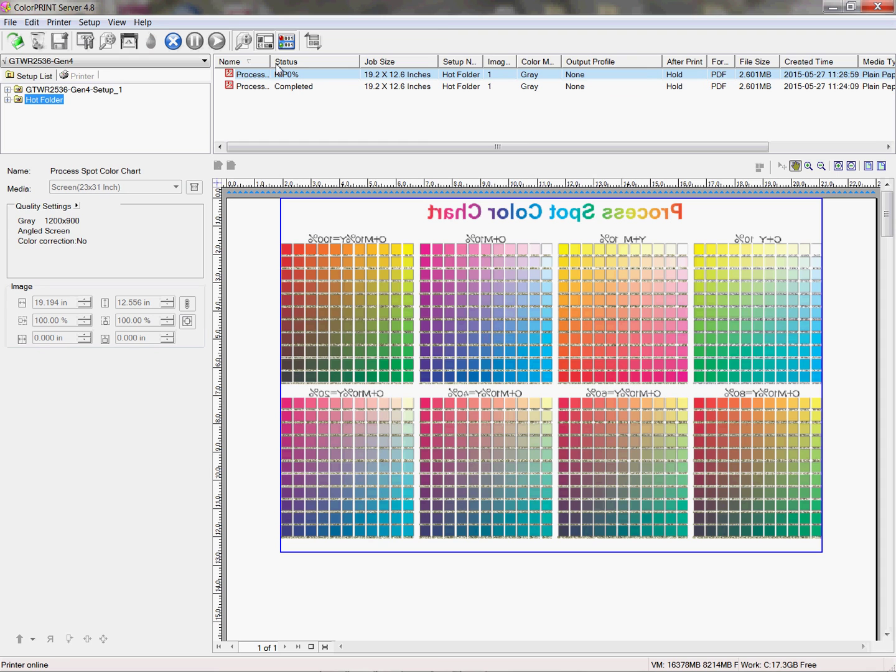
left_click_drag(272, 64, 337, 68)
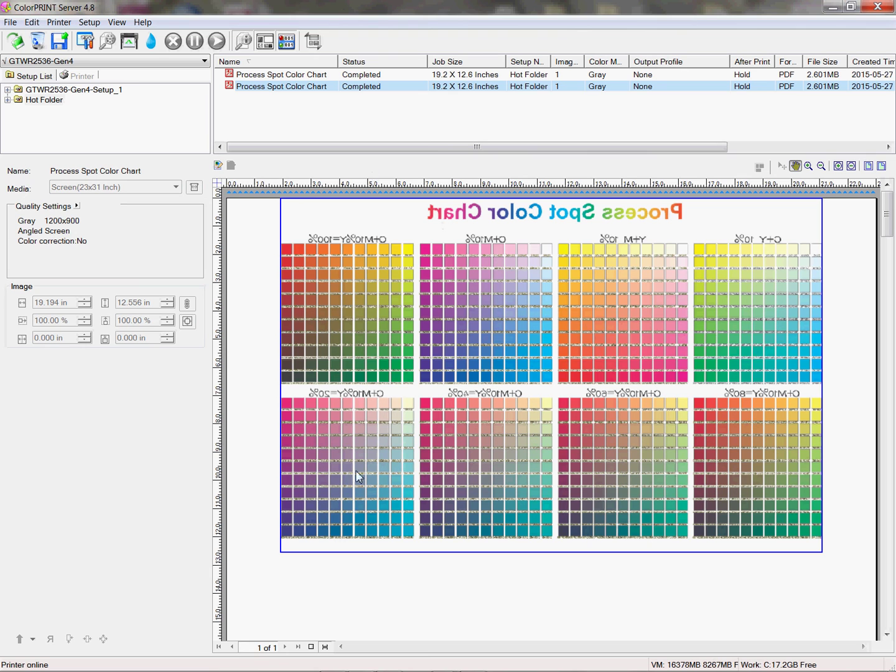
- Switch to Print Production Screen and preview the Cyan separation of Process Spot Color Chart_1, leaving both chart jobs collapsed
mouse_move(373, 667)
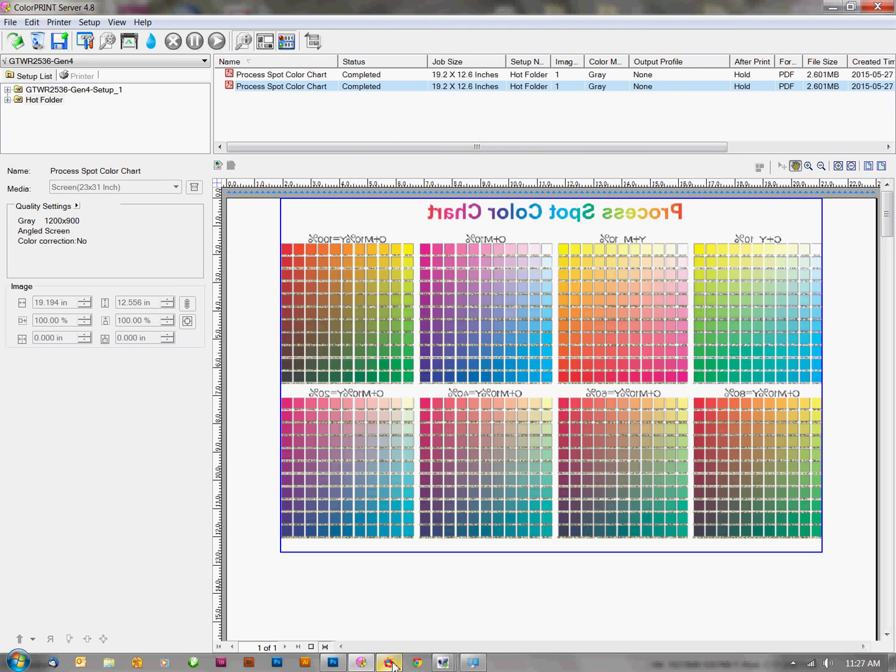
left_click(389, 663)
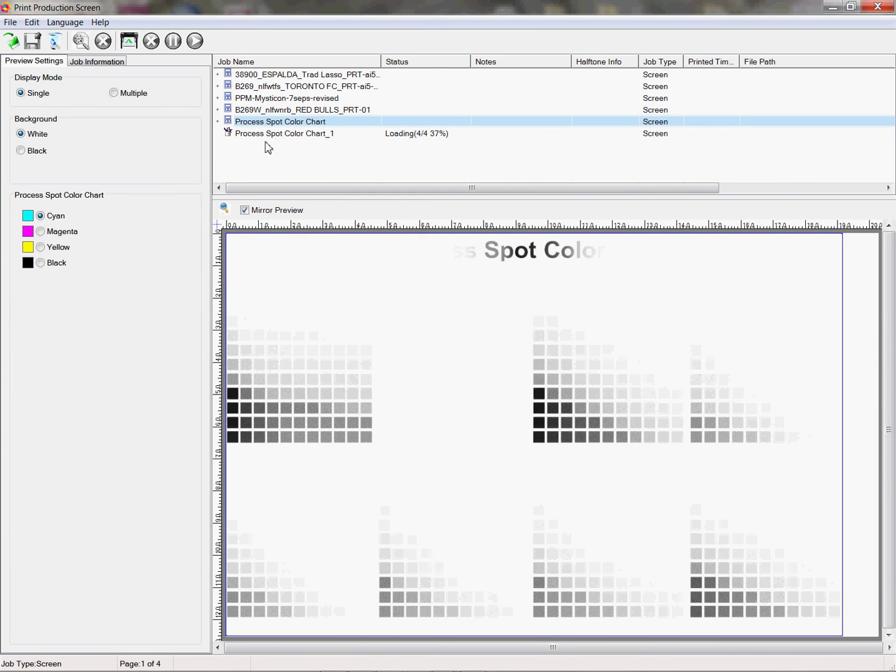
left_click(218, 123)
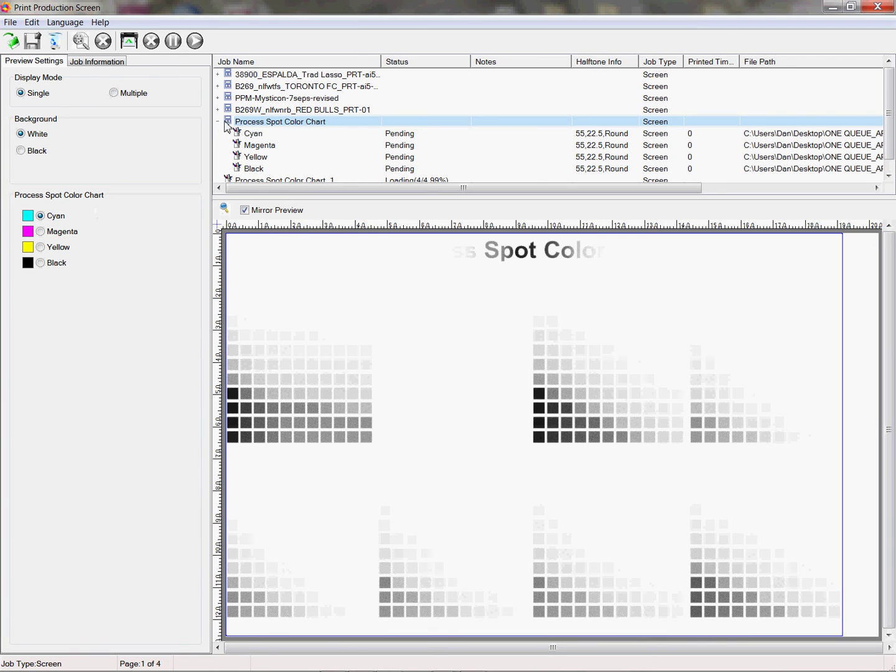
left_click(218, 123)
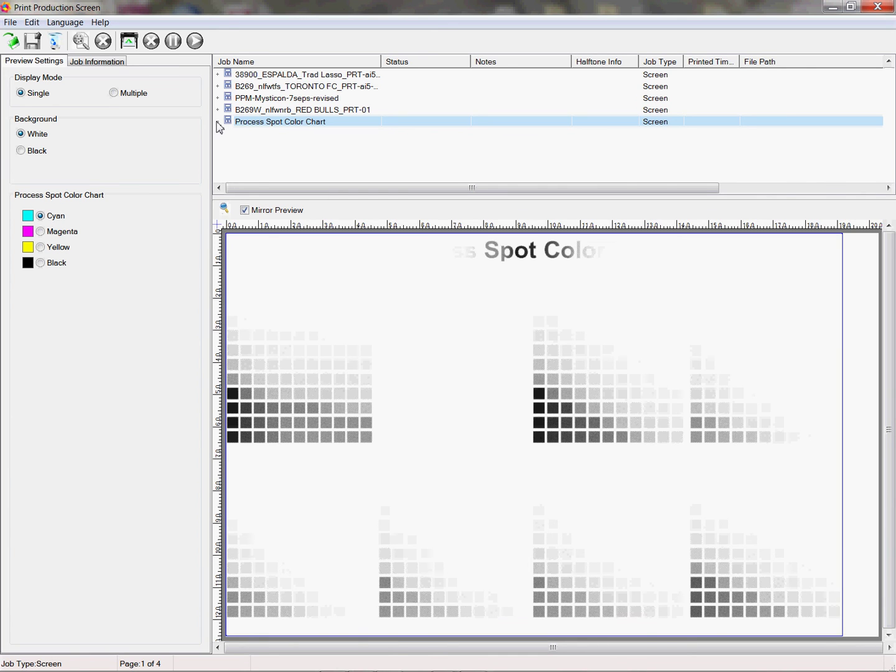
left_click(227, 133)
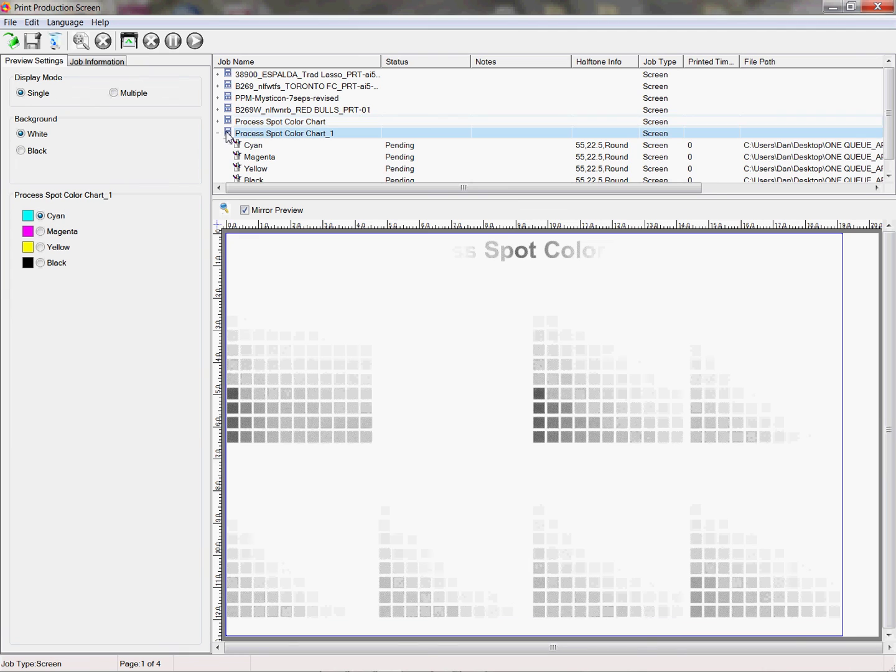
left_click(217, 133)
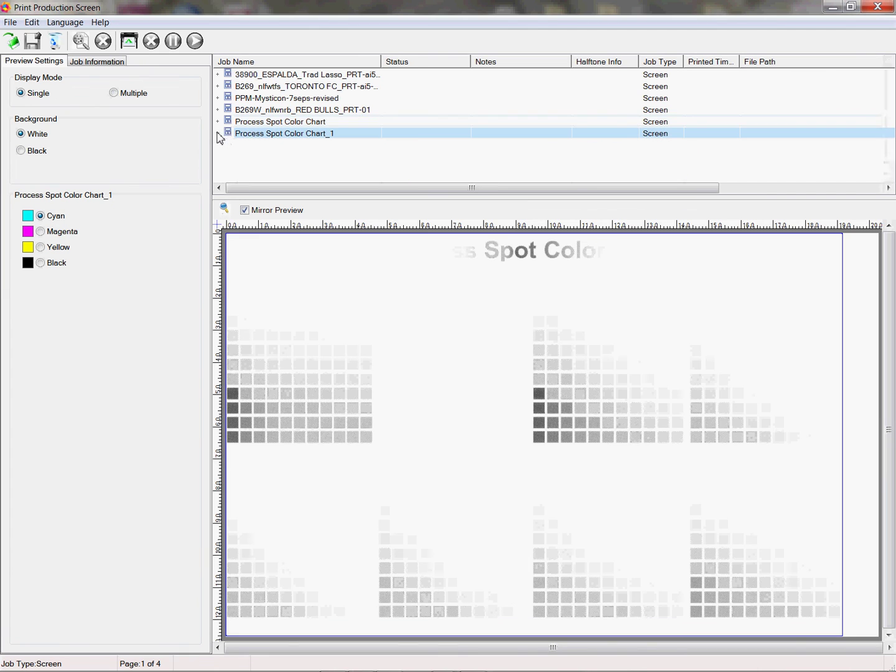
- Select the first Process Spot Color Chart job and magnify the darkest patches of its Cyan separation
left_click(255, 123)
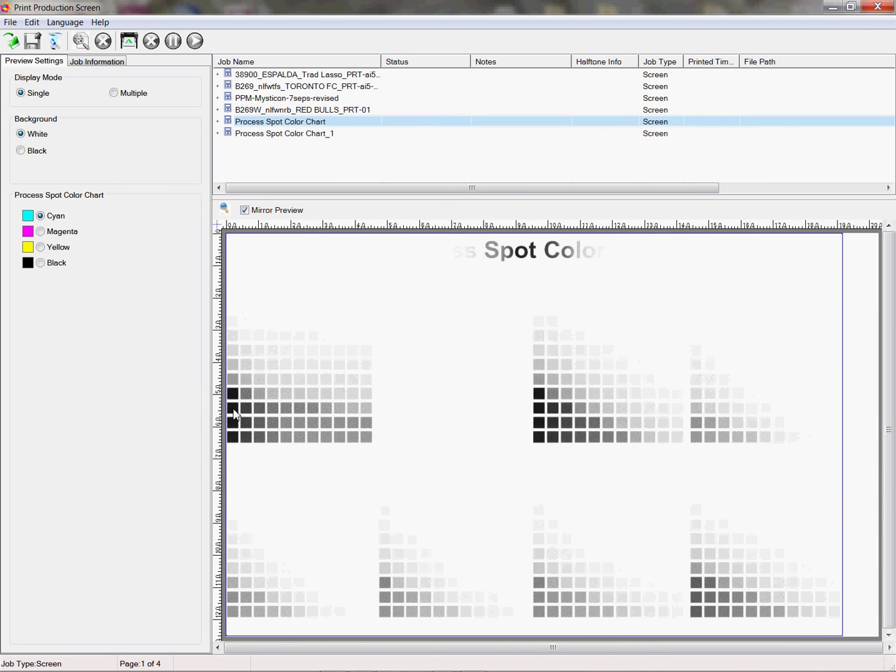
left_click(224, 212)
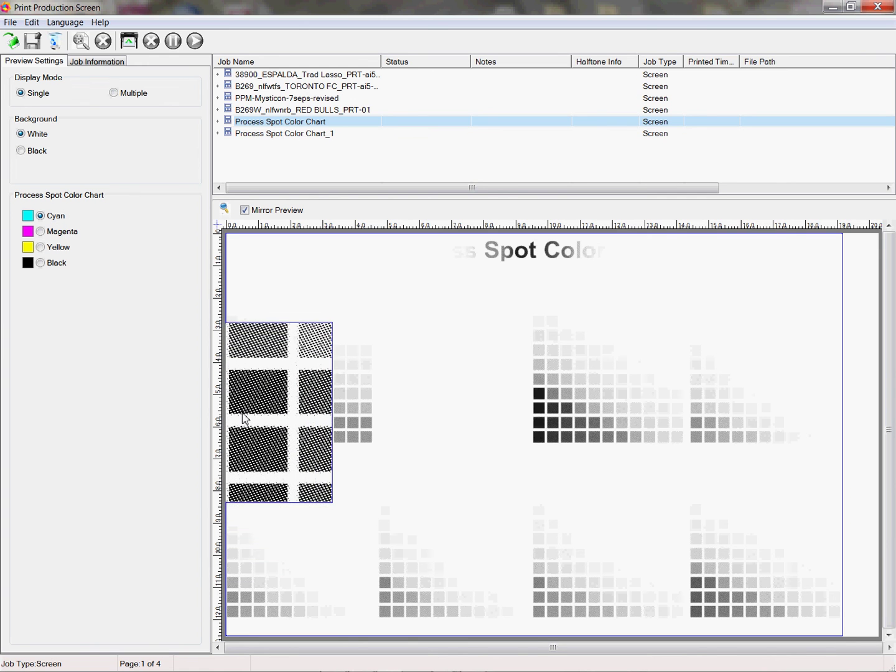
- Compare the Cyan halftones of Process Spot Color Chart and Process Spot Color Chart_1 under the magnifier, leaving Process Spot Color Chart_1 selected
right_click(243, 432)
left_click(261, 442)
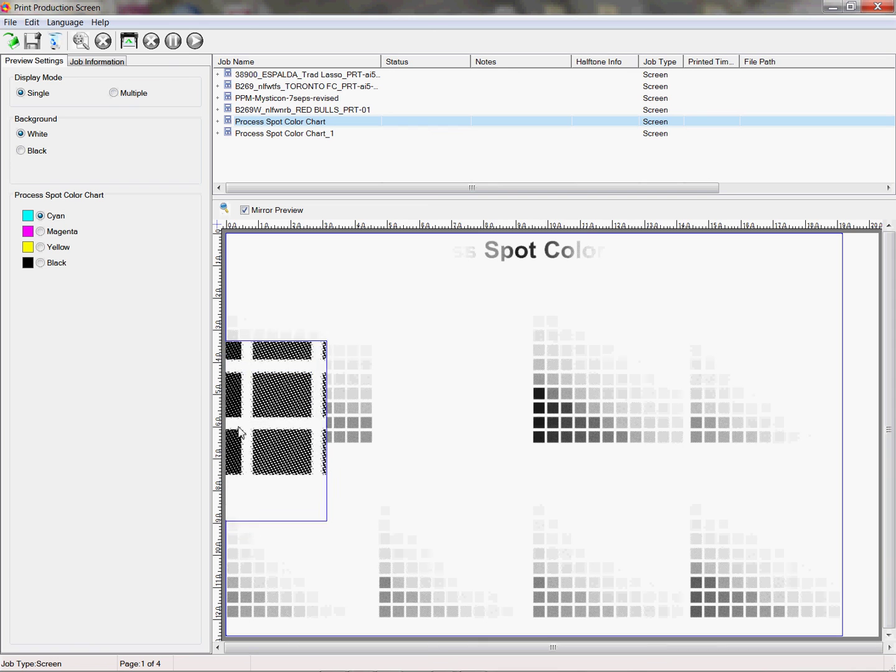
left_click(273, 135)
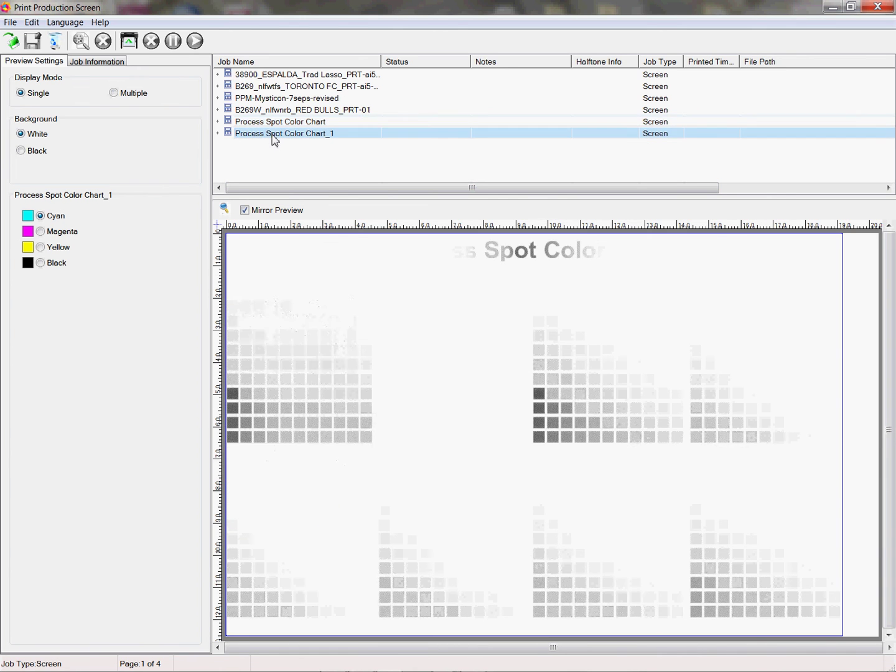
left_click(224, 208)
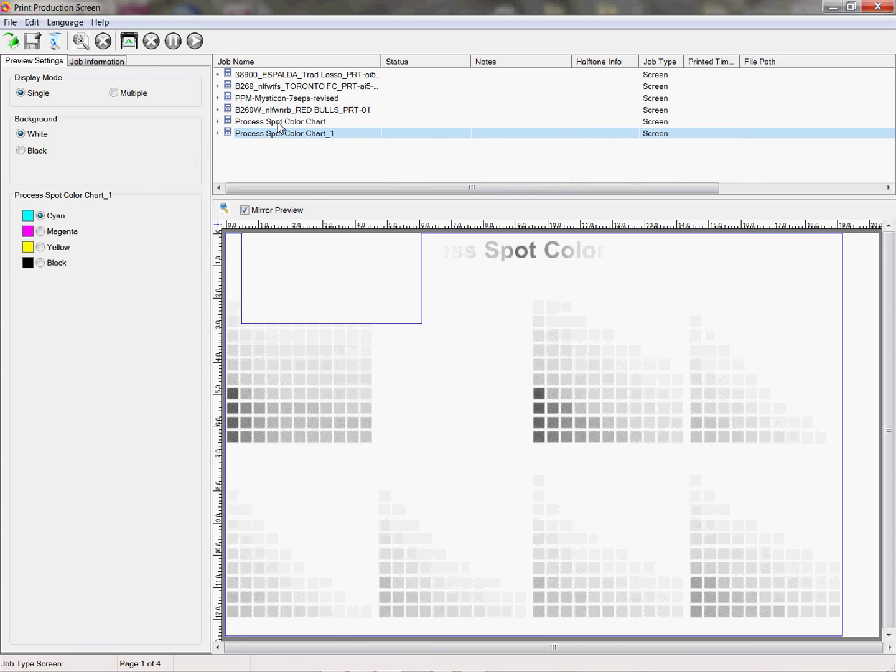
left_click(278, 123)
left_click(279, 134)
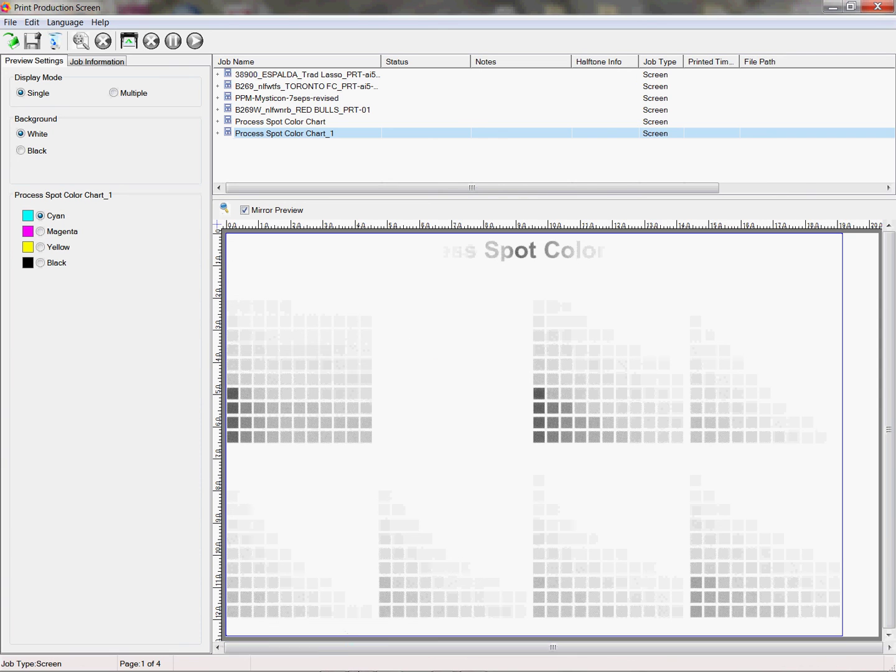
- Switch to ColorPRINT Server and open the Hot Folder setup's Adjust curves to review the curve for all channels
left_click(365, 664)
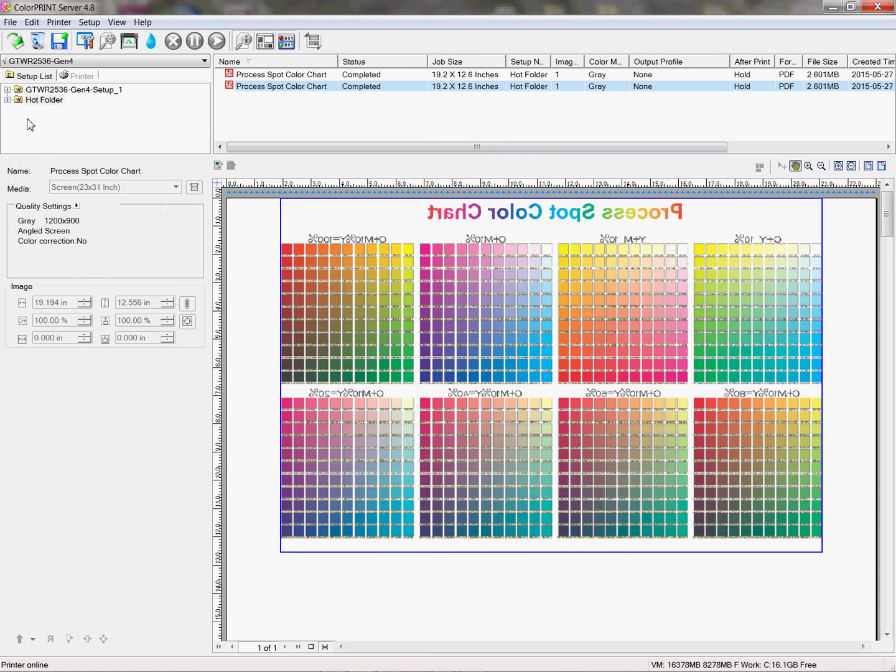
double_click(41, 101)
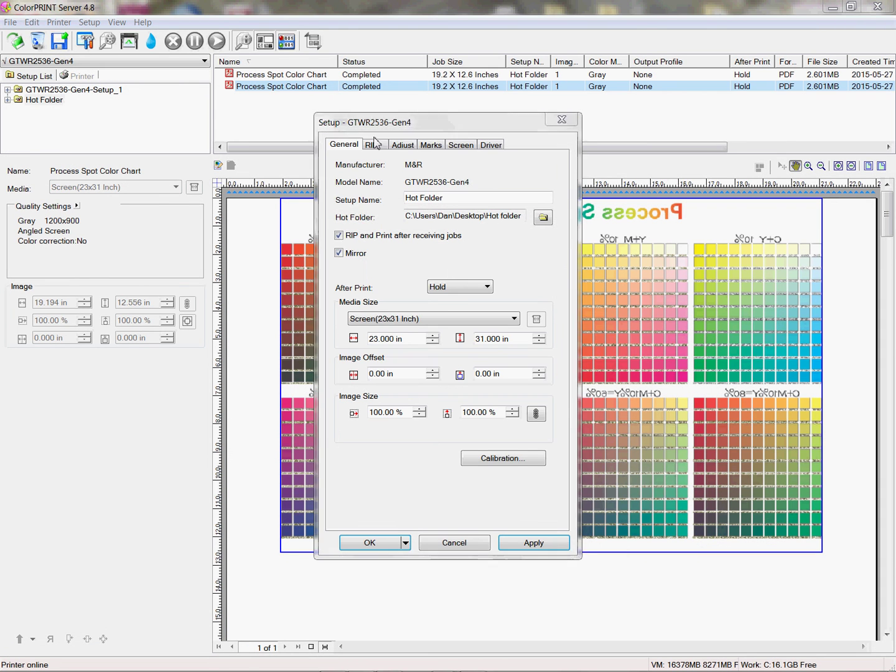
left_click(403, 145)
left_click_drag(426, 123, 366, 96)
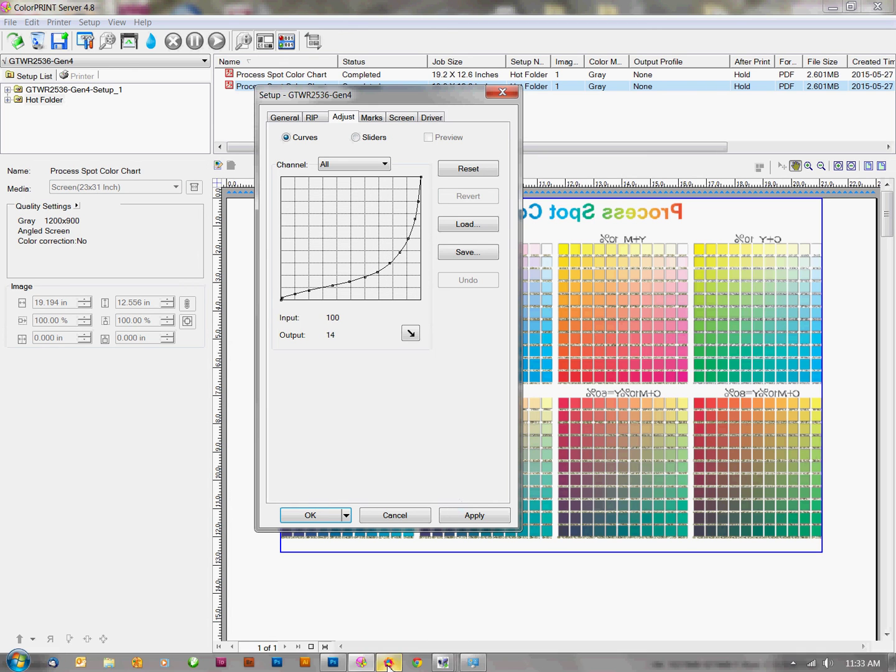
left_click(443, 663)
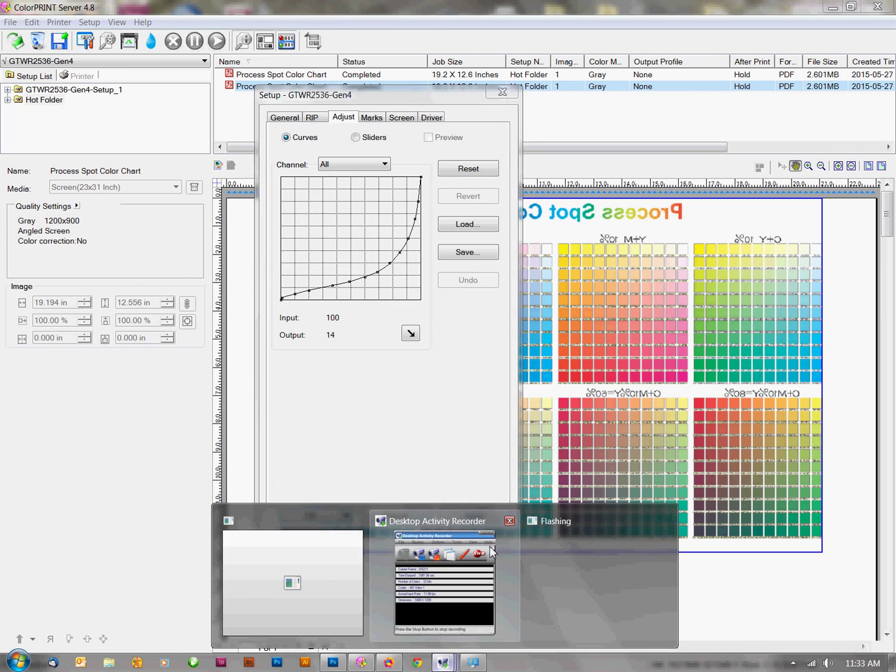